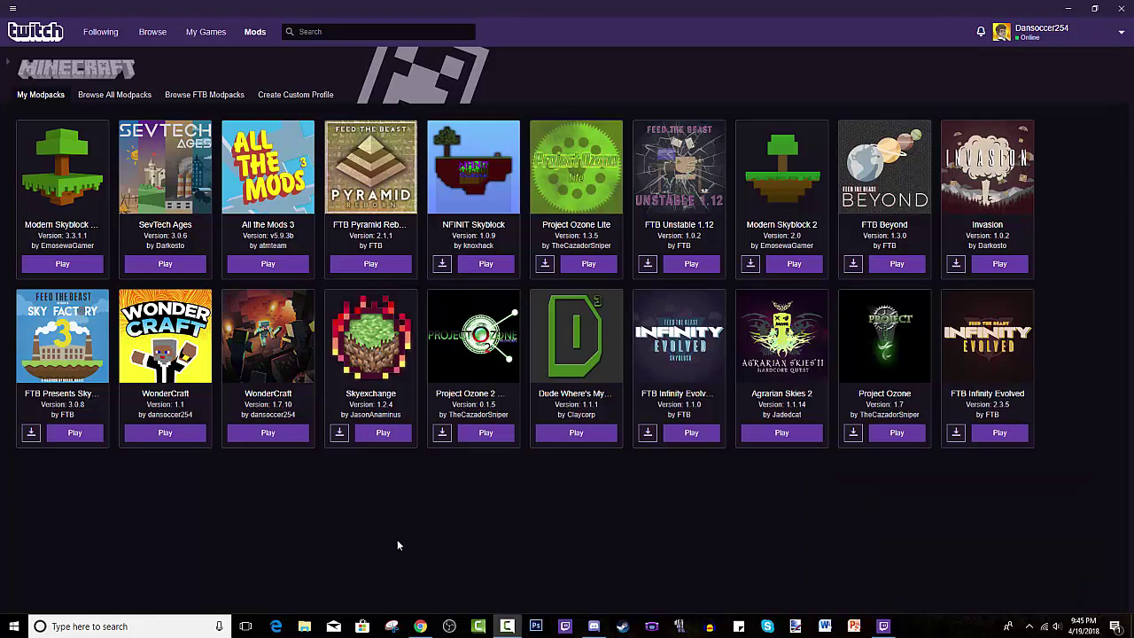
- Open the installed Modern Skyblock 3 Departed modpack and read its overview description and requirements
left_click(44, 197)
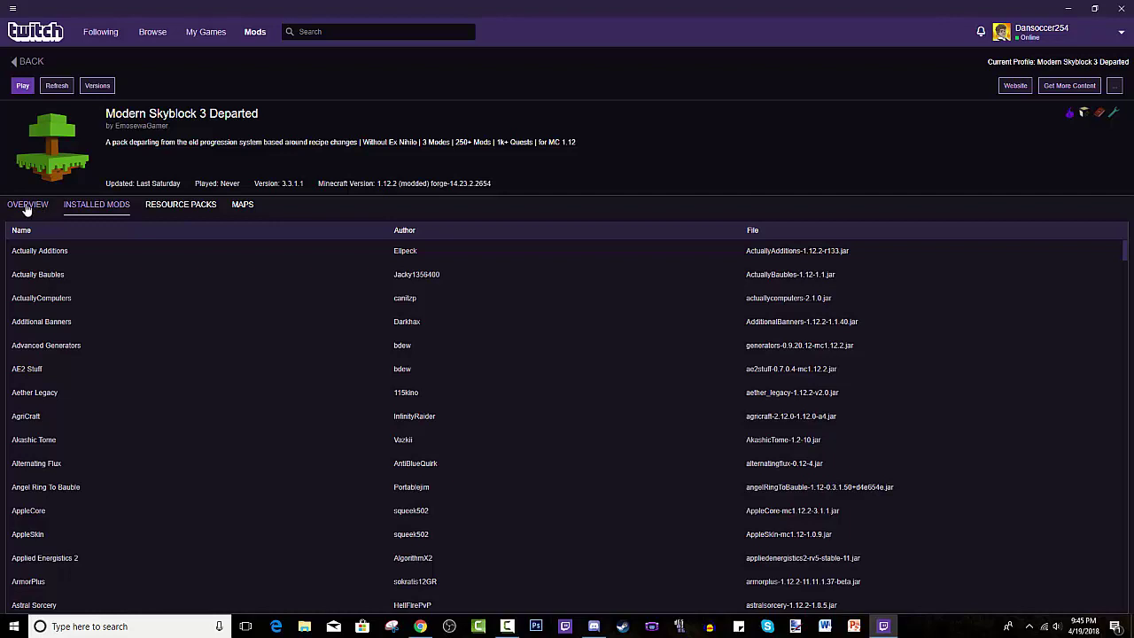
left_click(27, 207)
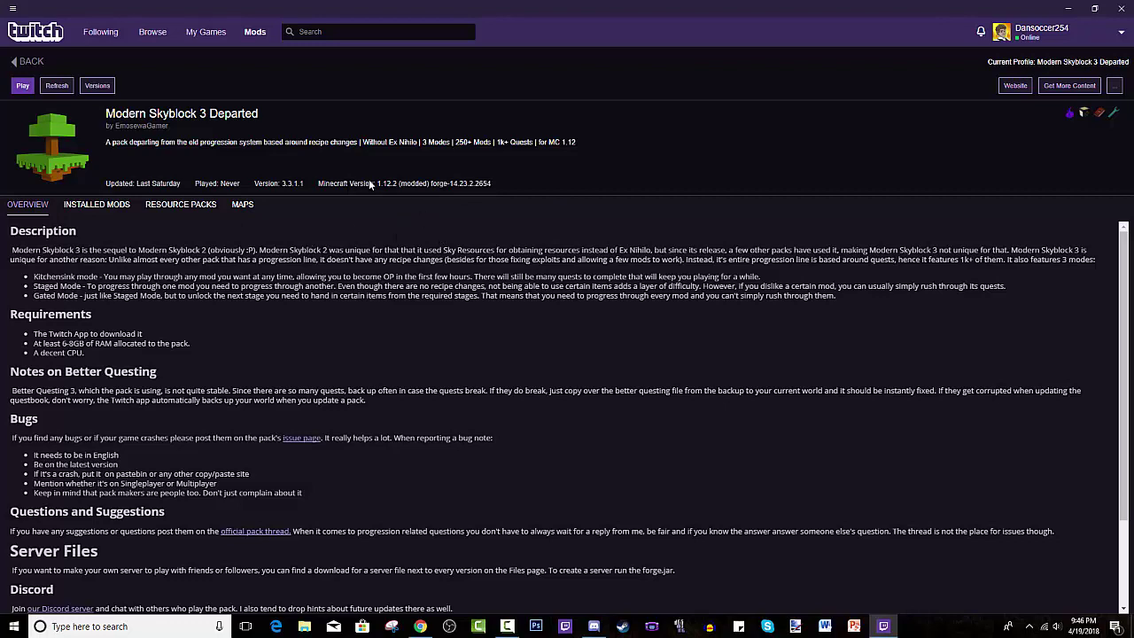
scroll(119, 364, "down", 2)
scroll(120, 364, "up", 2)
- Look through the Following, Browse and My Games sections and finish on the Mods game list
left_click(99, 35)
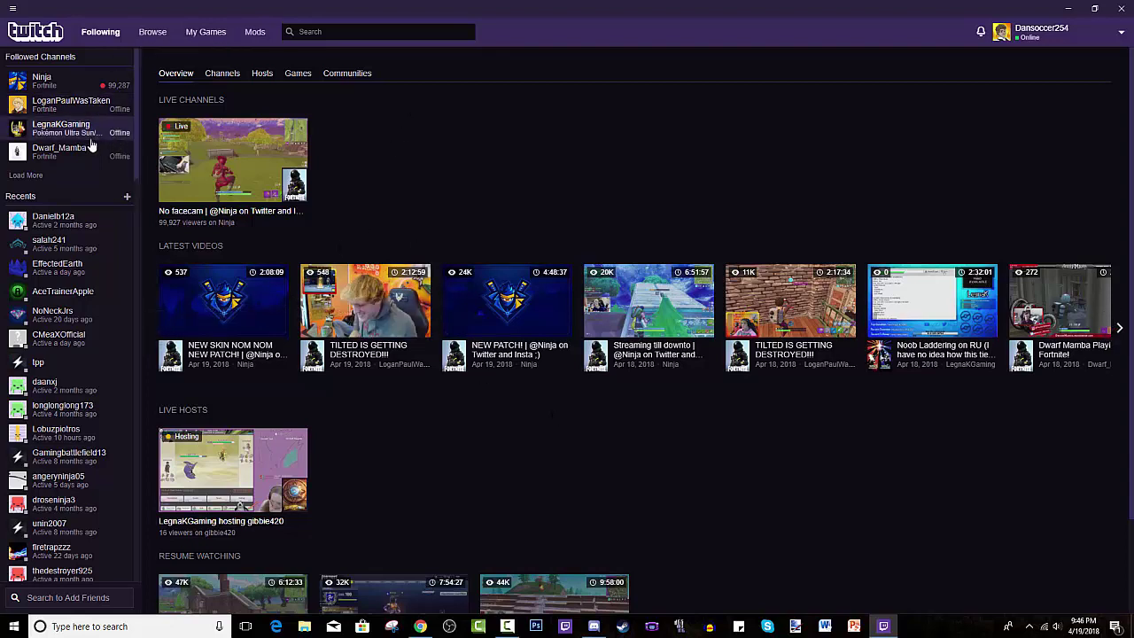
left_click(153, 36)
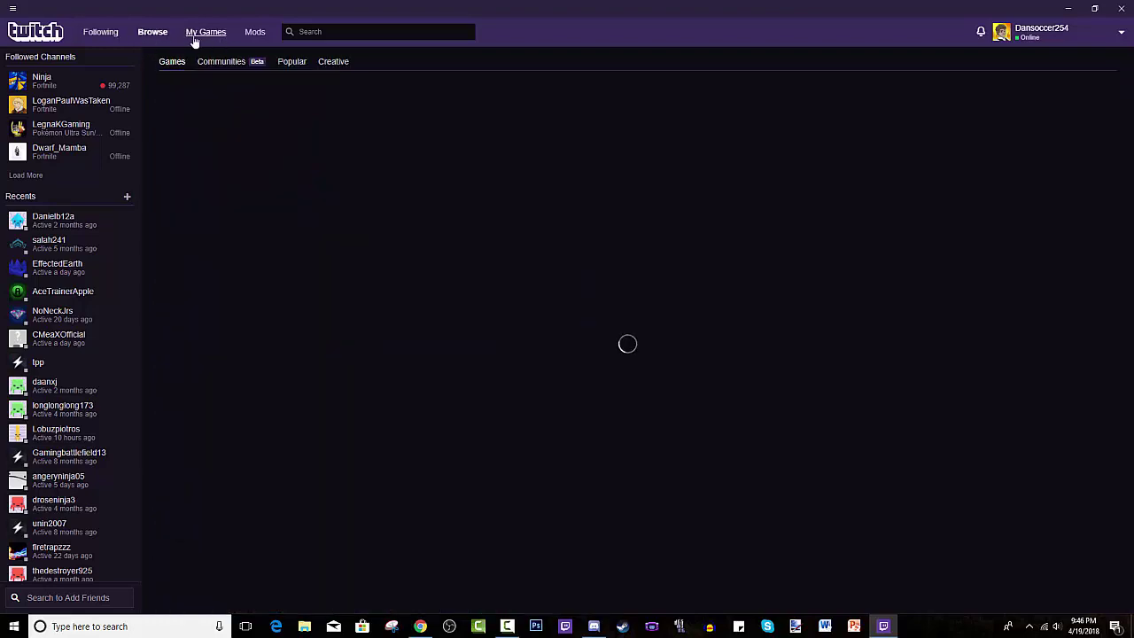
left_click(177, 32)
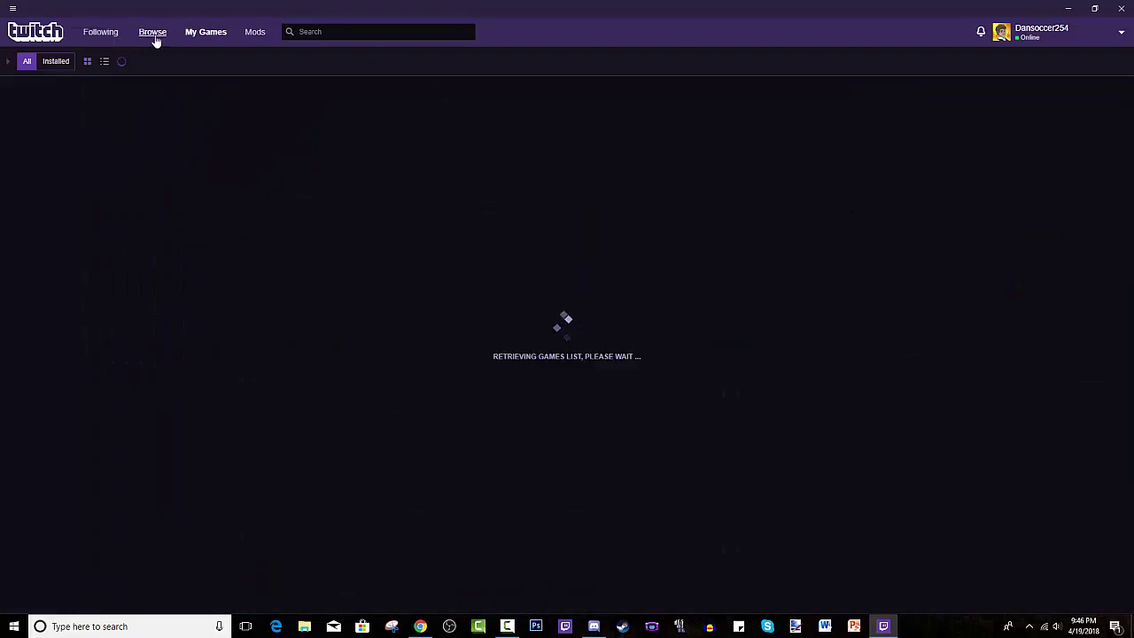
left_click(145, 38)
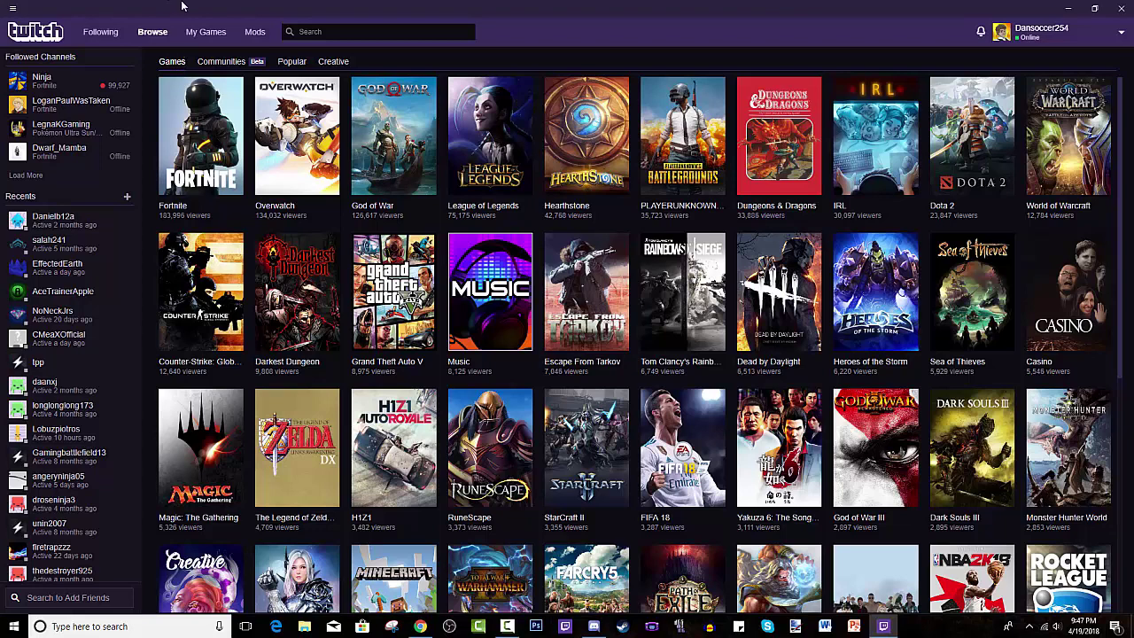
left_click(206, 33)
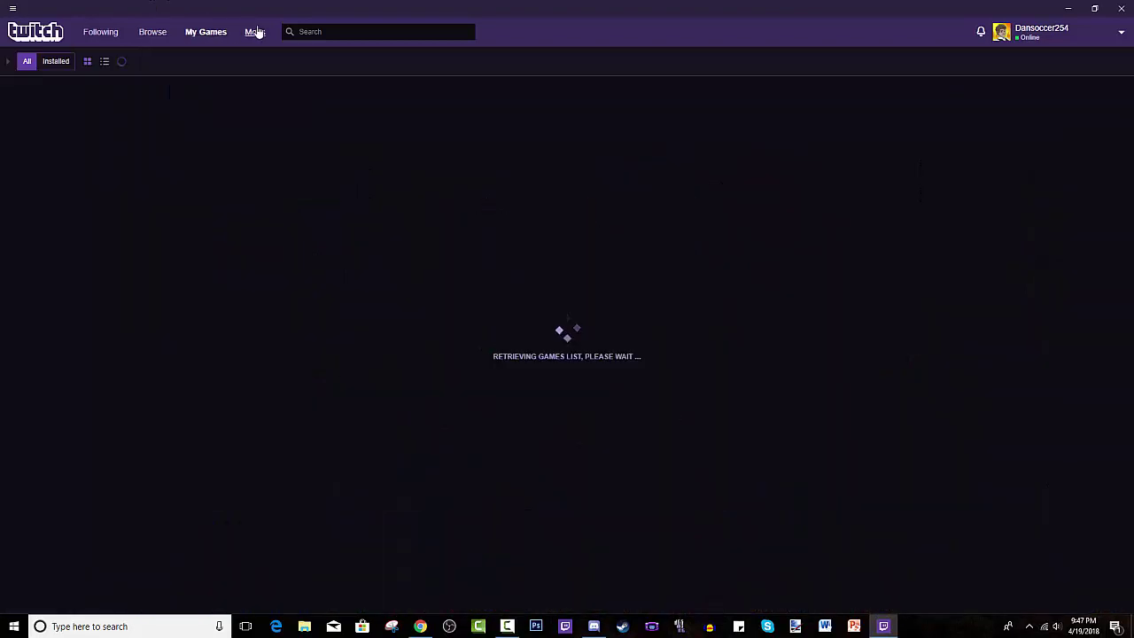
left_click(254, 33)
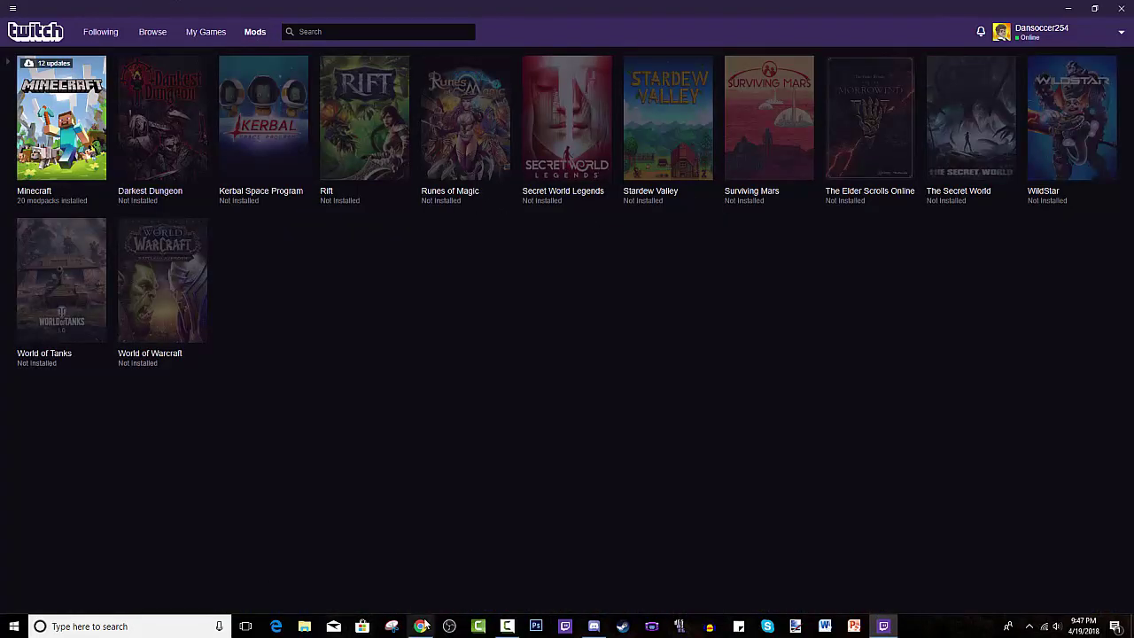
- Switch to Chrome and search the web for "twitch desktop app" in a new tab
left_click(420, 626)
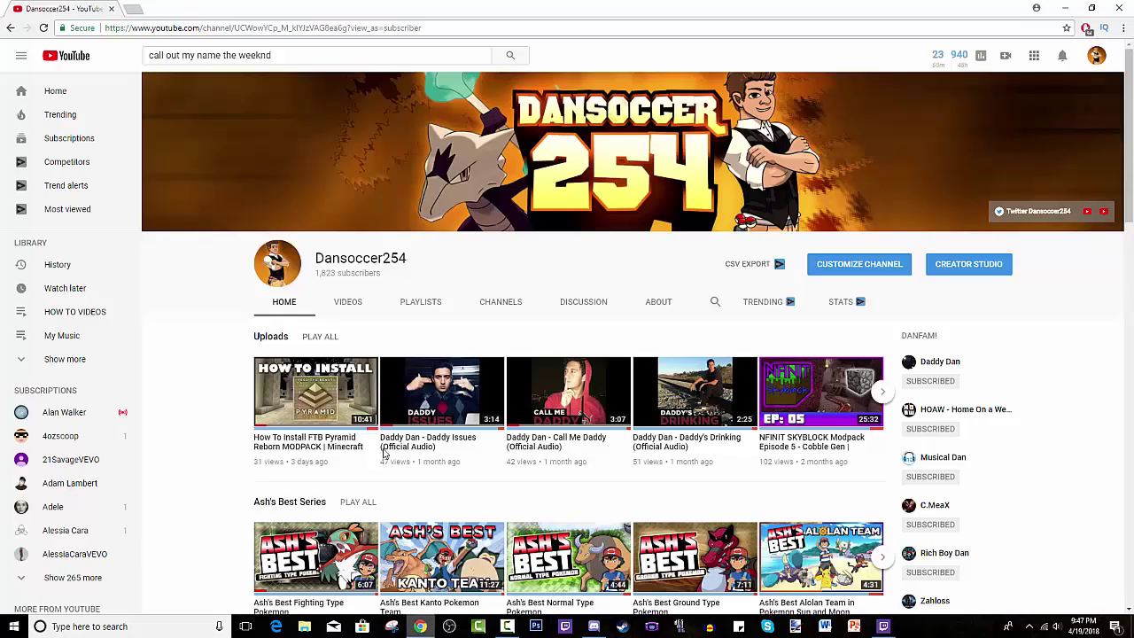
left_click(132, 9)
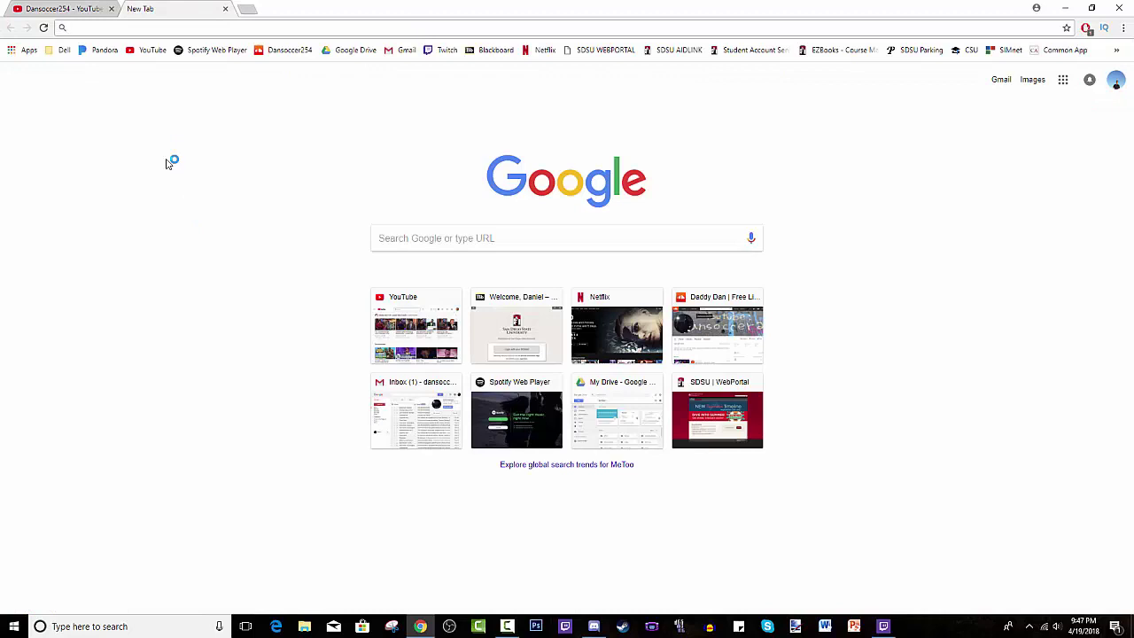
type("twitch ")
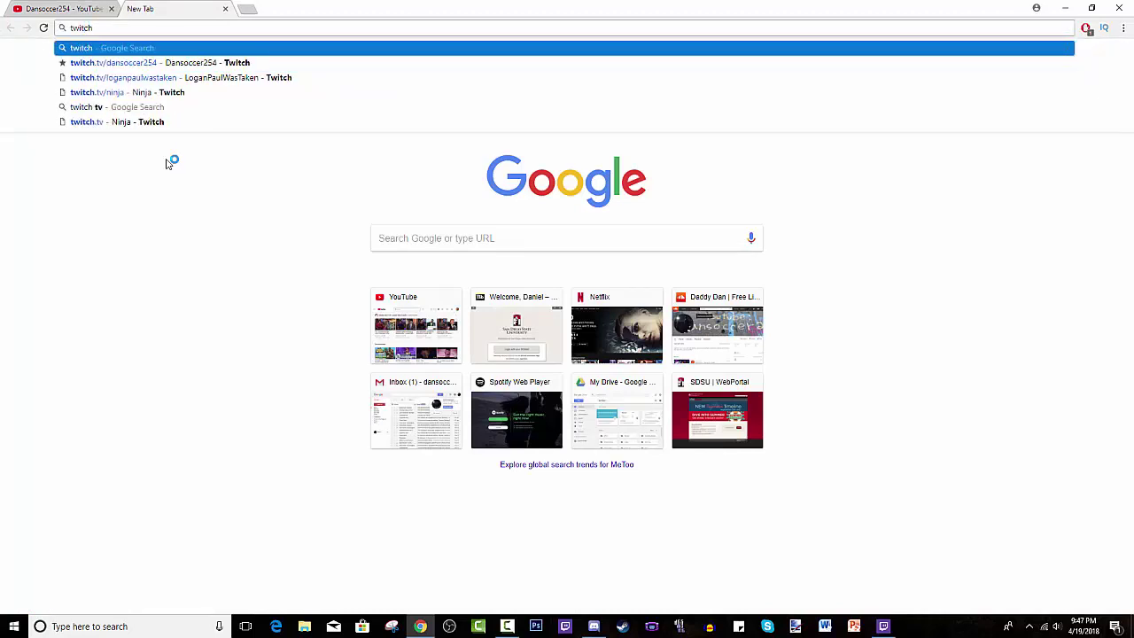
type("des")
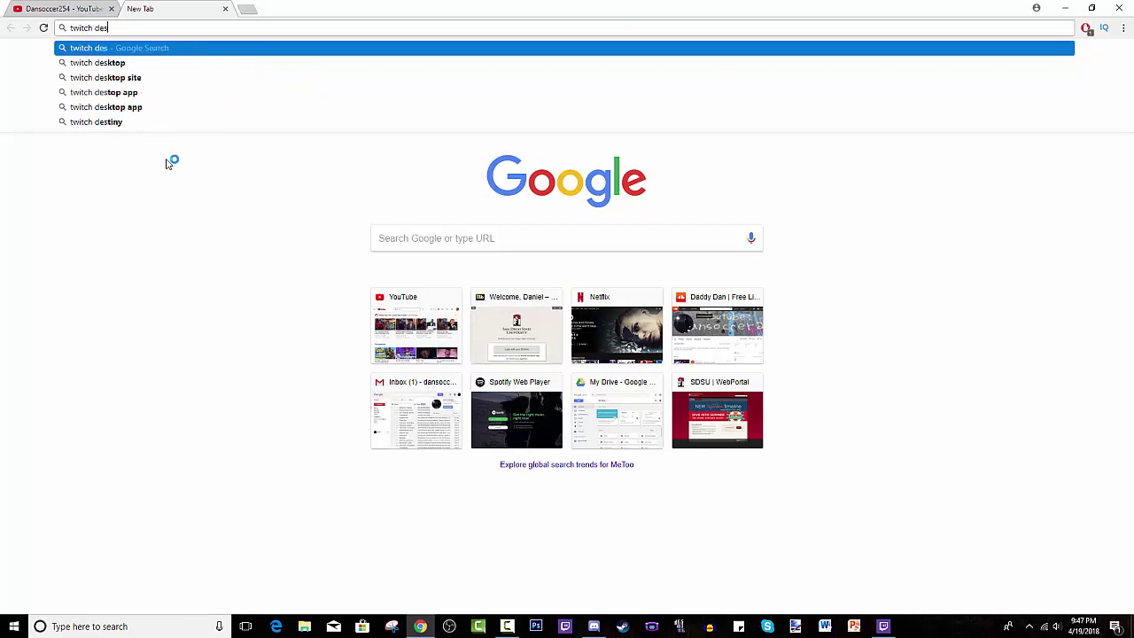
type("k")
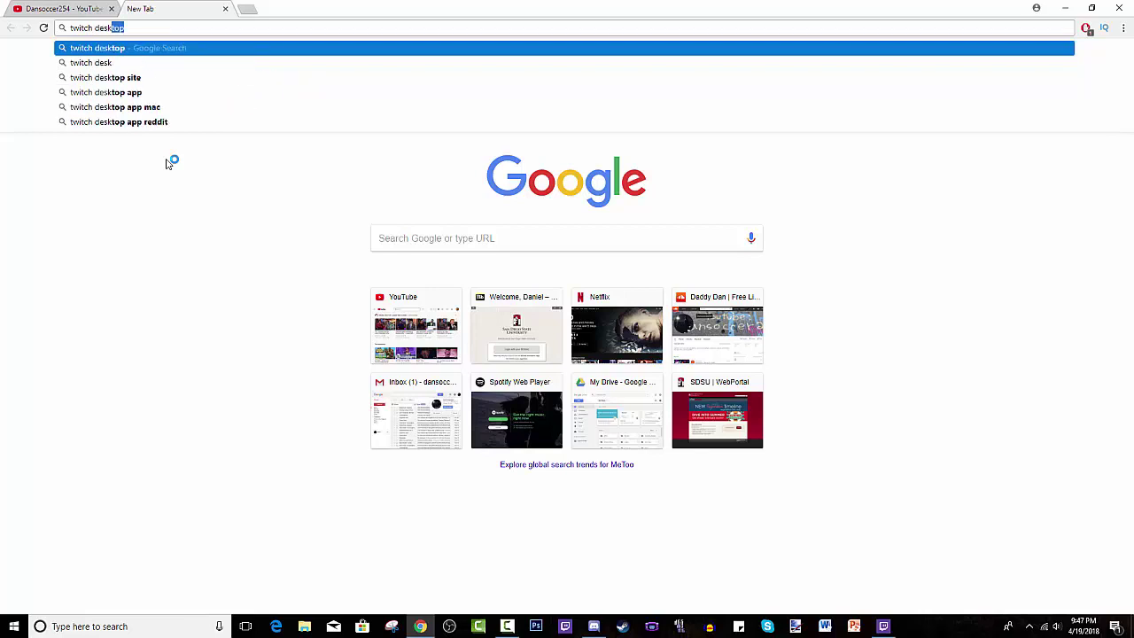
type("top a")
key("Return")
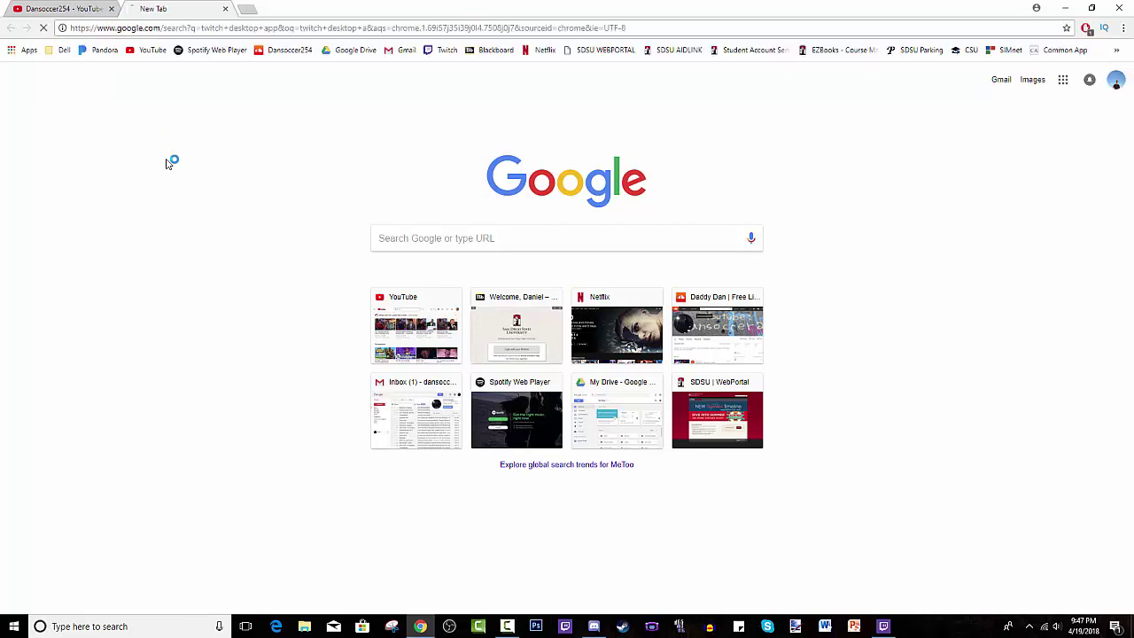
- Open the Twitch Desktop App page at app.twitch.tv from the search results and look through its content
left_click(106, 146)
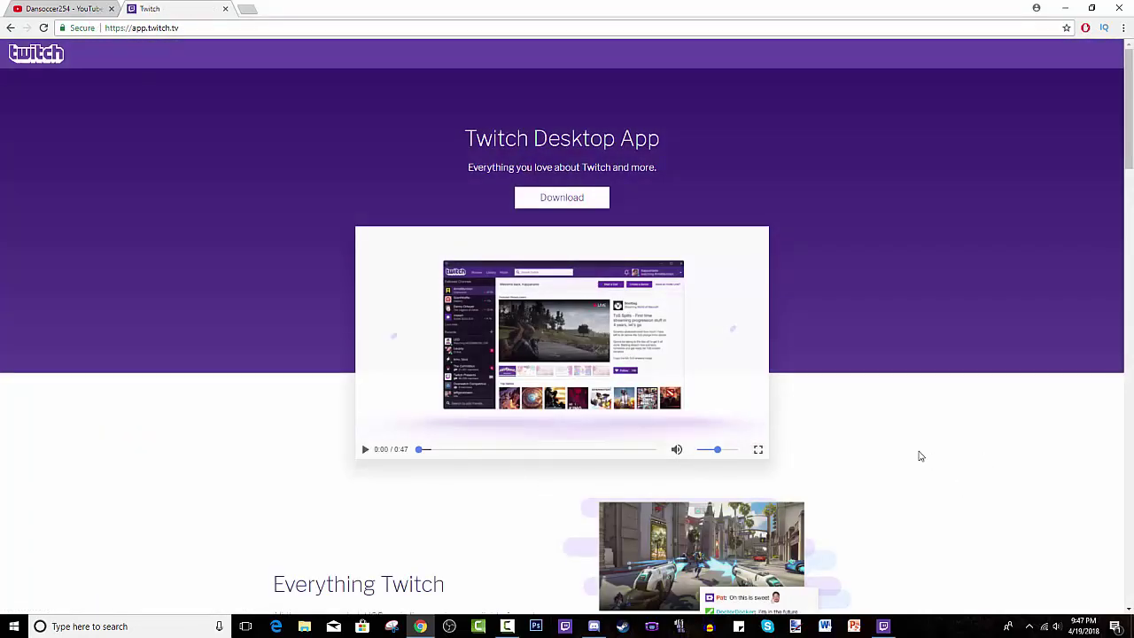
scroll(919, 457, "down", 6)
scroll(392, 258, "up", 6)
scroll(801, 462, "down", 6)
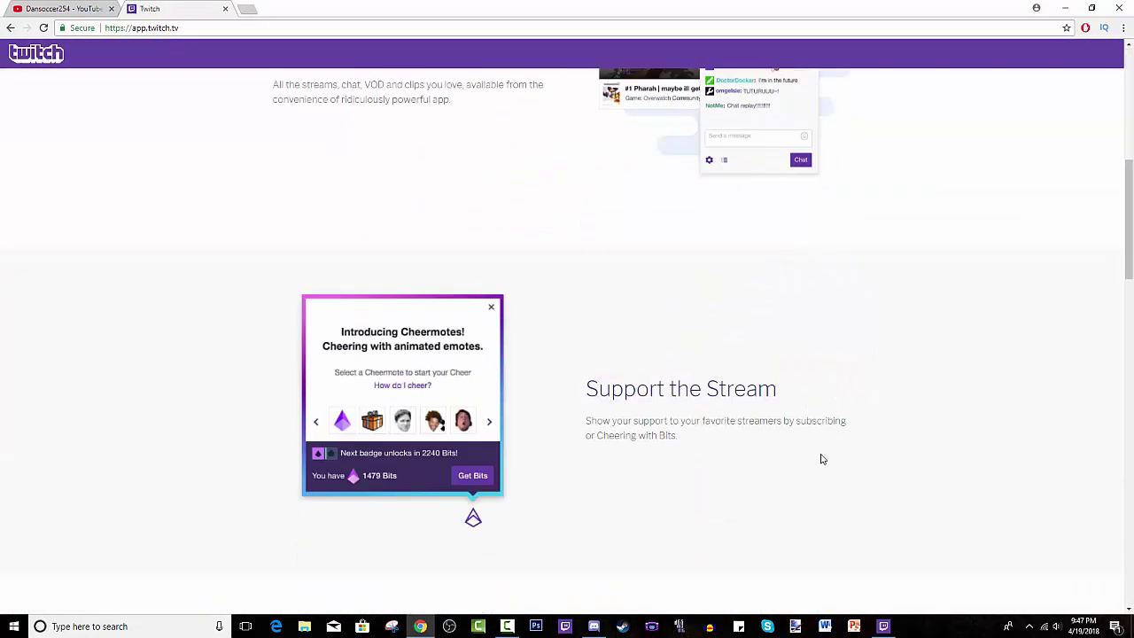
scroll(800, 462, "down", 3)
scroll(418, 158, "up", 10)
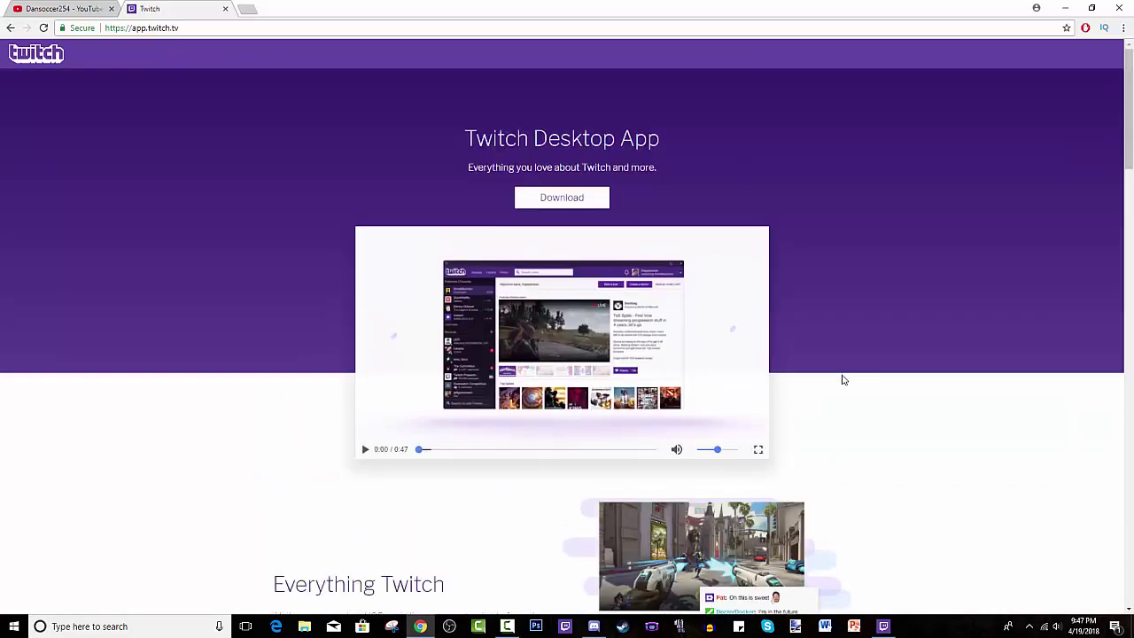
scroll(844, 386, "down", 5)
scroll(246, 352, "up", 5)
- Switch back to the Twitch desktop app and look over the Following overview
left_click(883, 624)
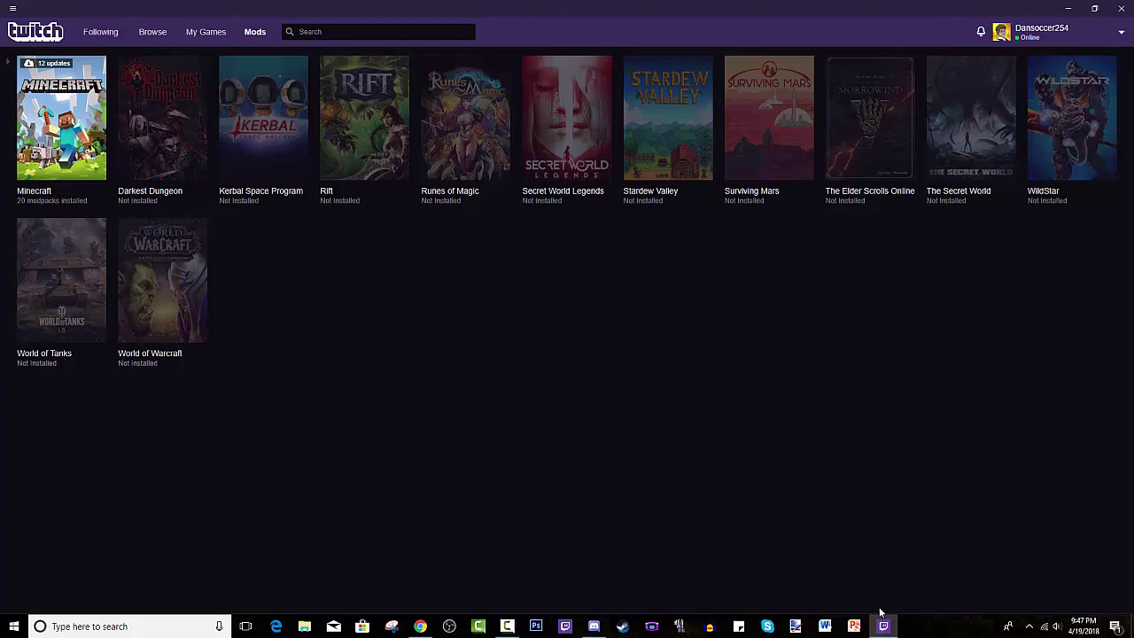
left_click(98, 33)
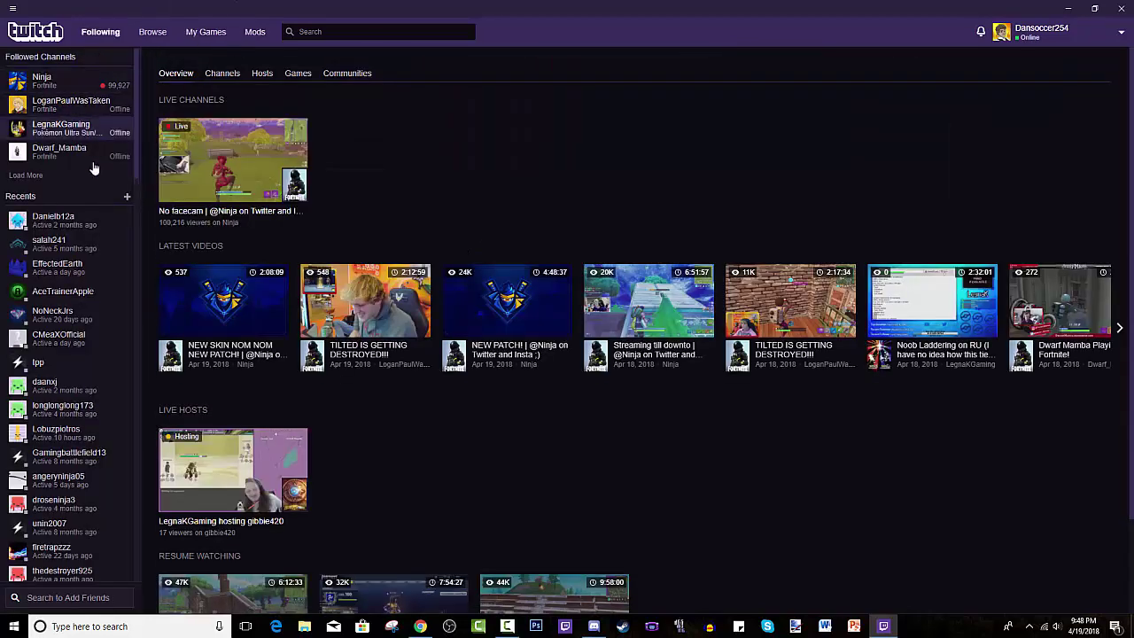
scroll(94, 213, "down", 5)
scroll(93, 213, "up", 5)
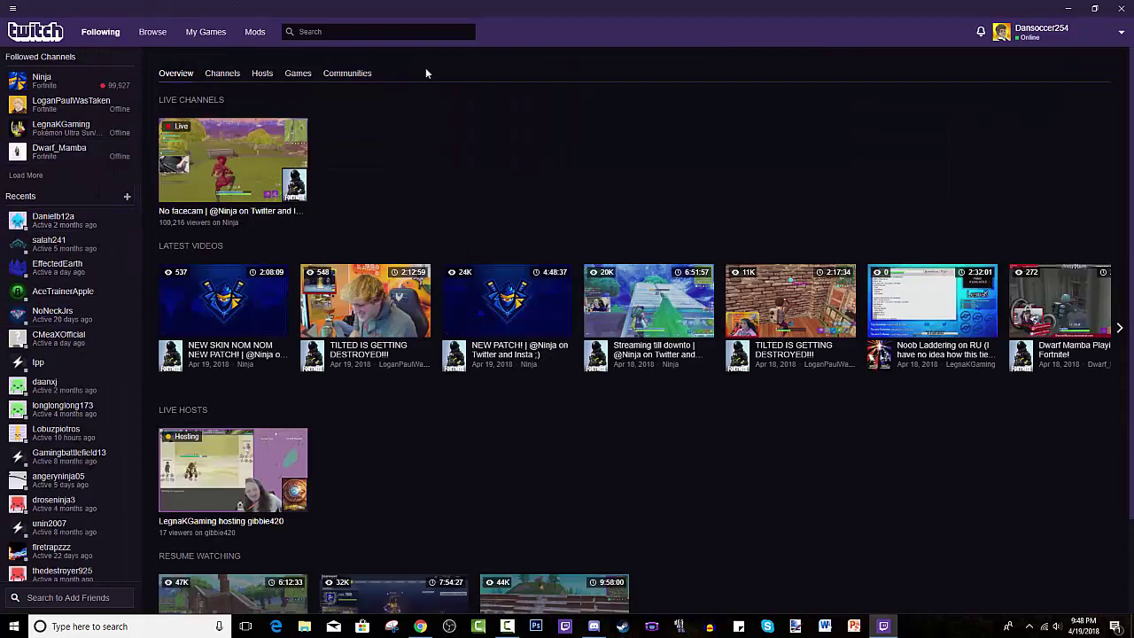
- Open Minecraft among the moddable games and show the catalogue of all its modpacks
left_click(257, 34)
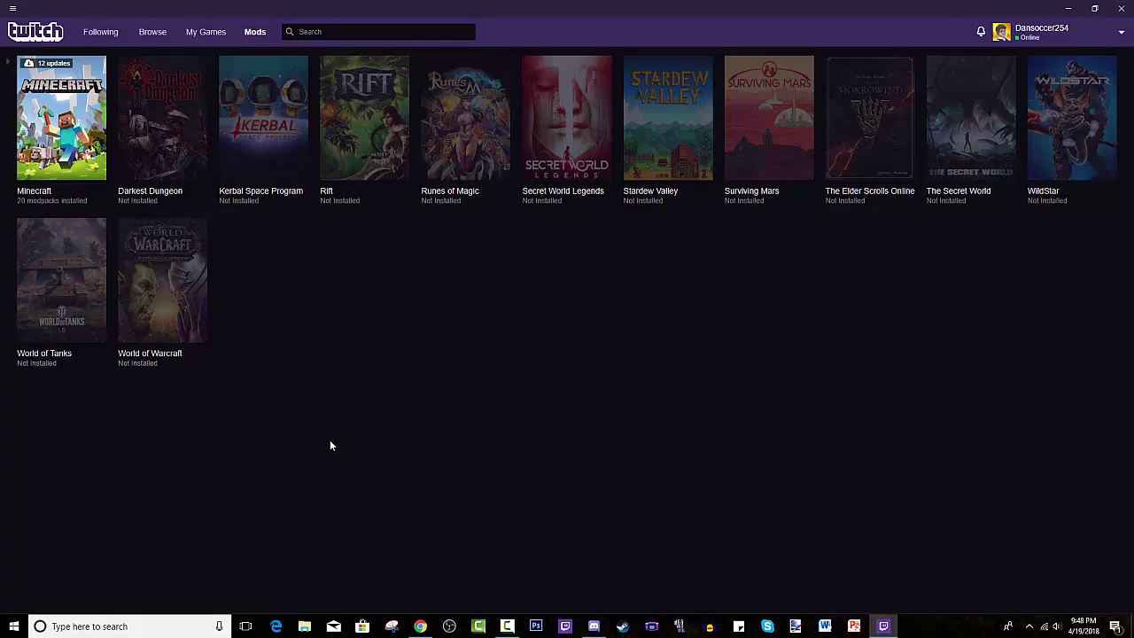
left_click(76, 160)
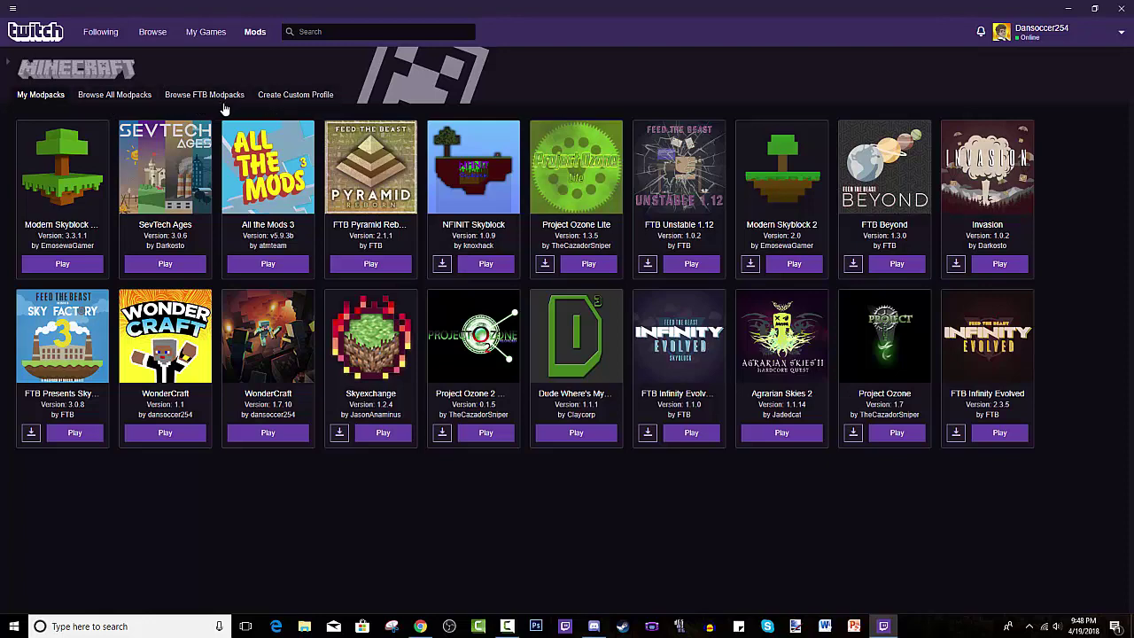
left_click(122, 98)
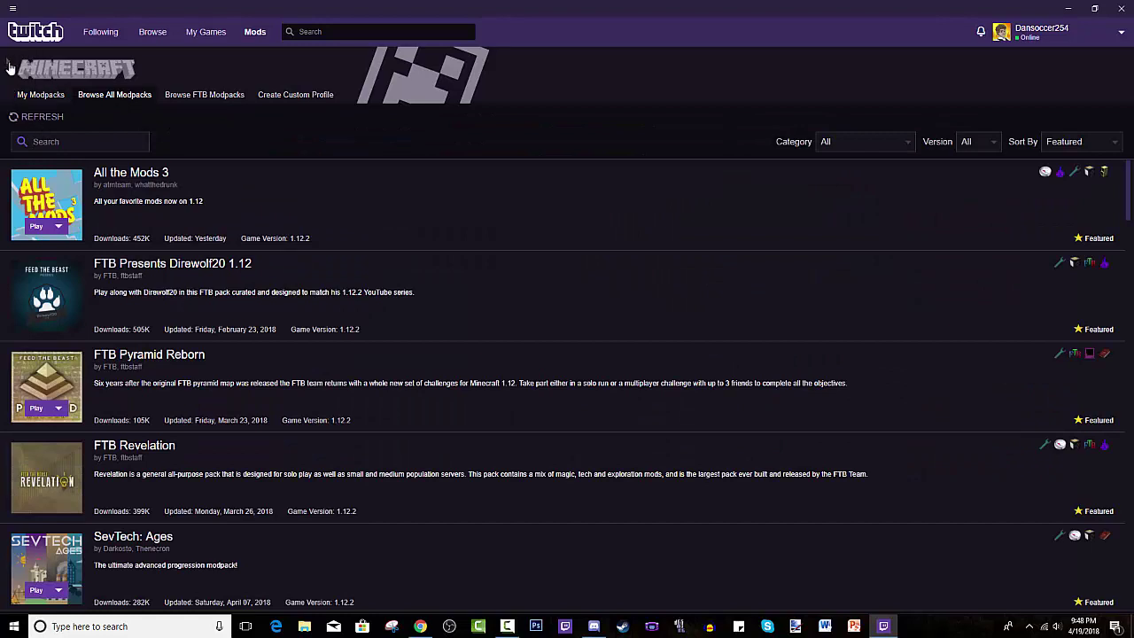
- View the WonderCraft 1.1 profile among the installed modpacks and return to the installed list
left_click(43, 95)
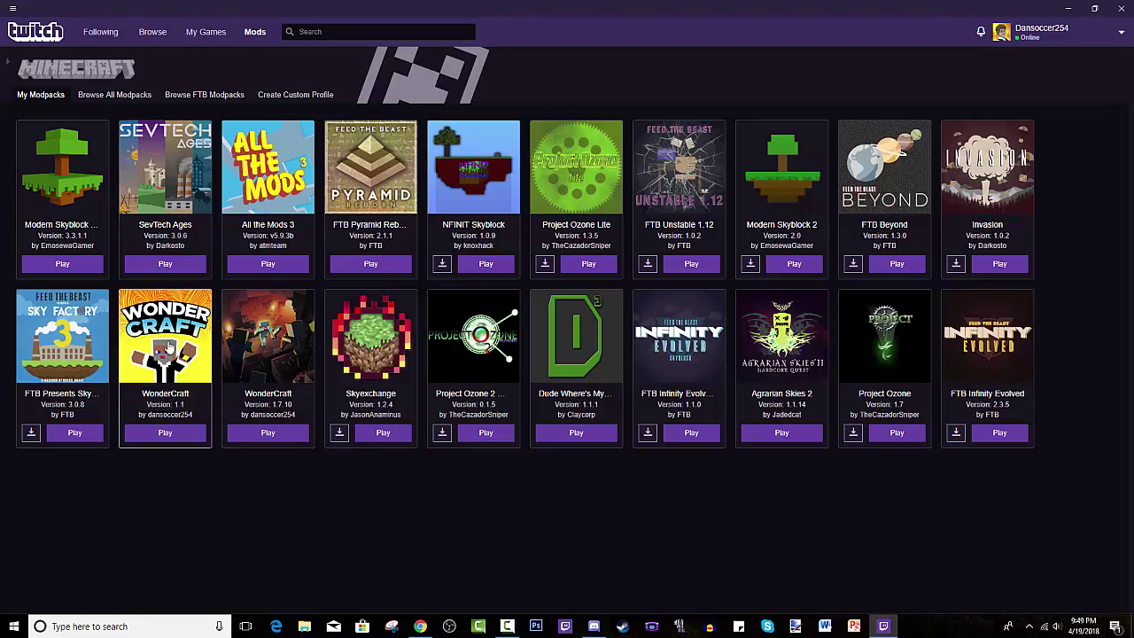
left_click(168, 348)
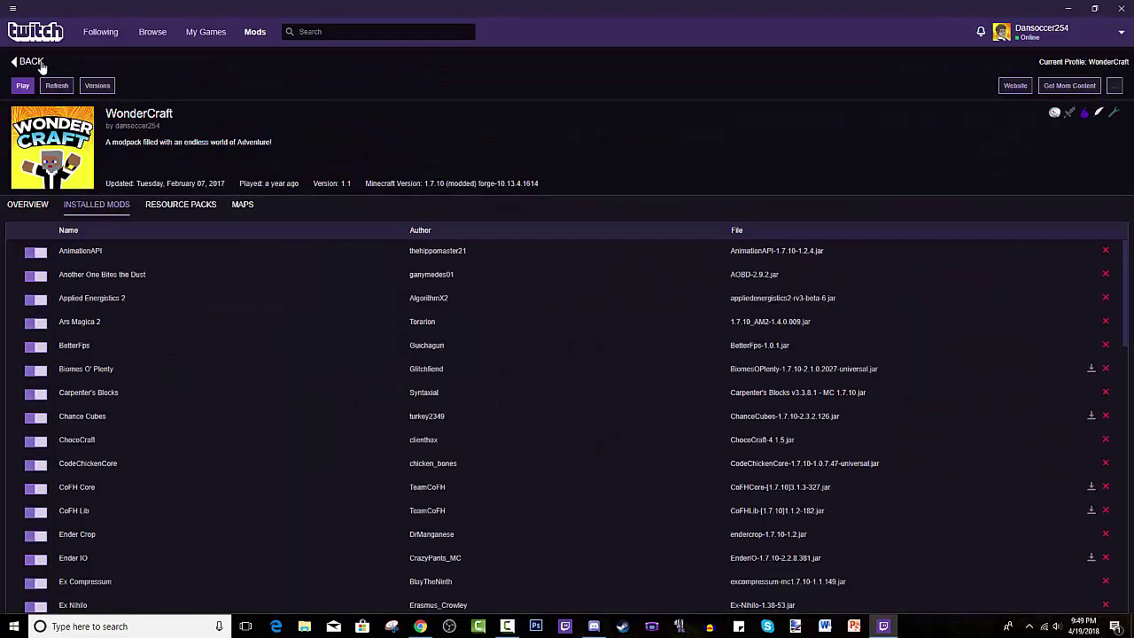
left_click(31, 62)
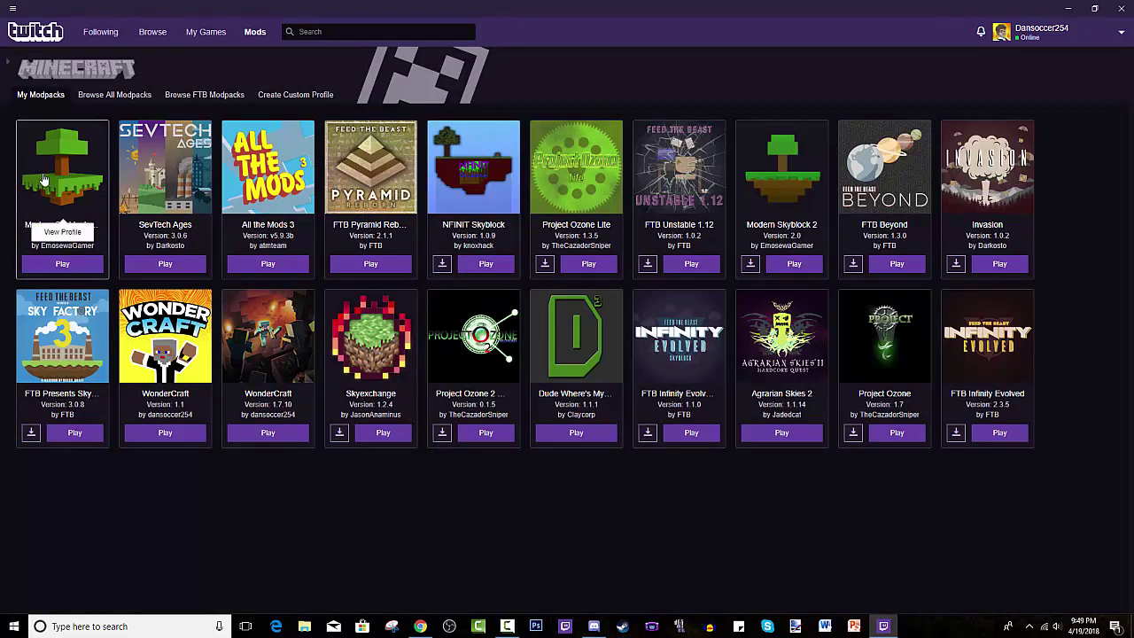
- Search the catalogue of all Minecraft modpacks for "modern sky"
left_click(114, 95)
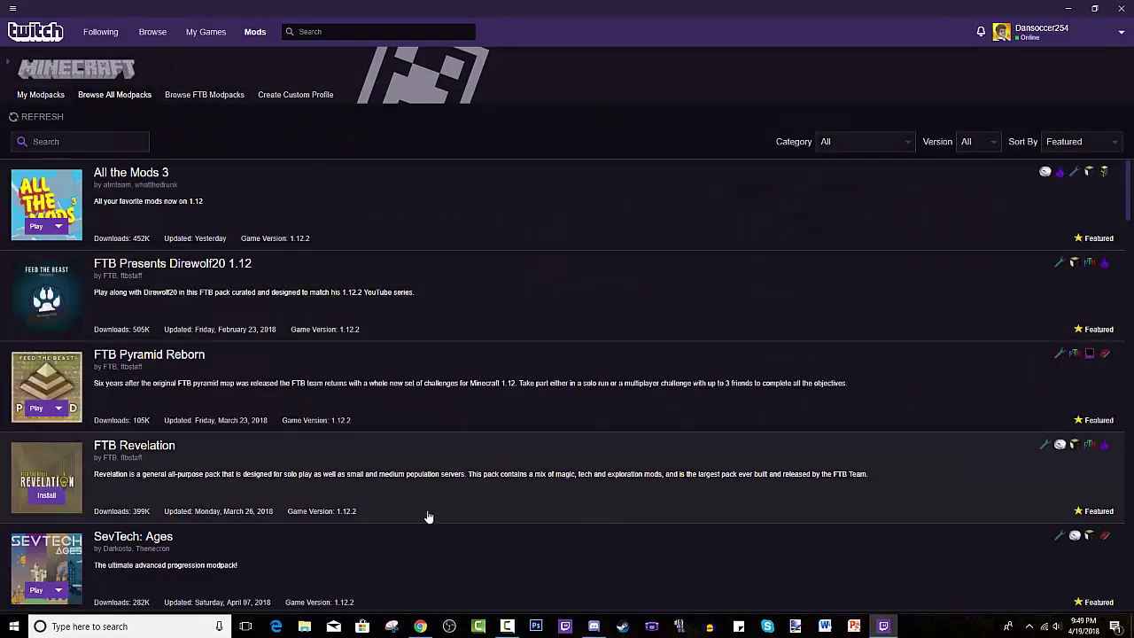
scroll(296, 501, "down", 6)
scroll(222, 461, "up", 5)
scroll(151, 431, "down", 2)
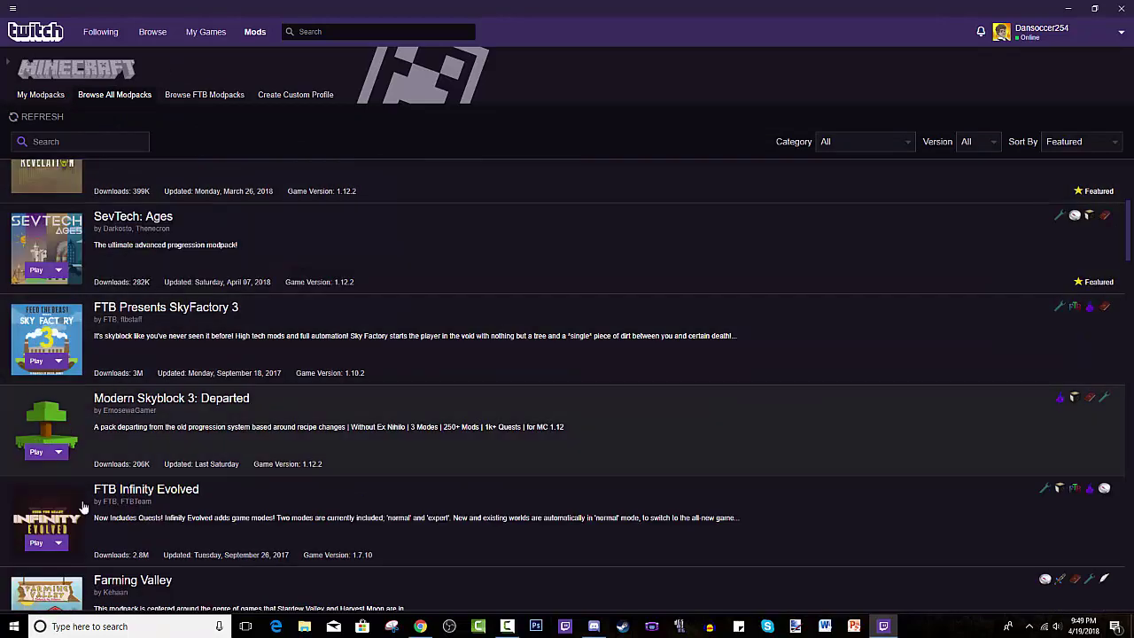
left_click(133, 142)
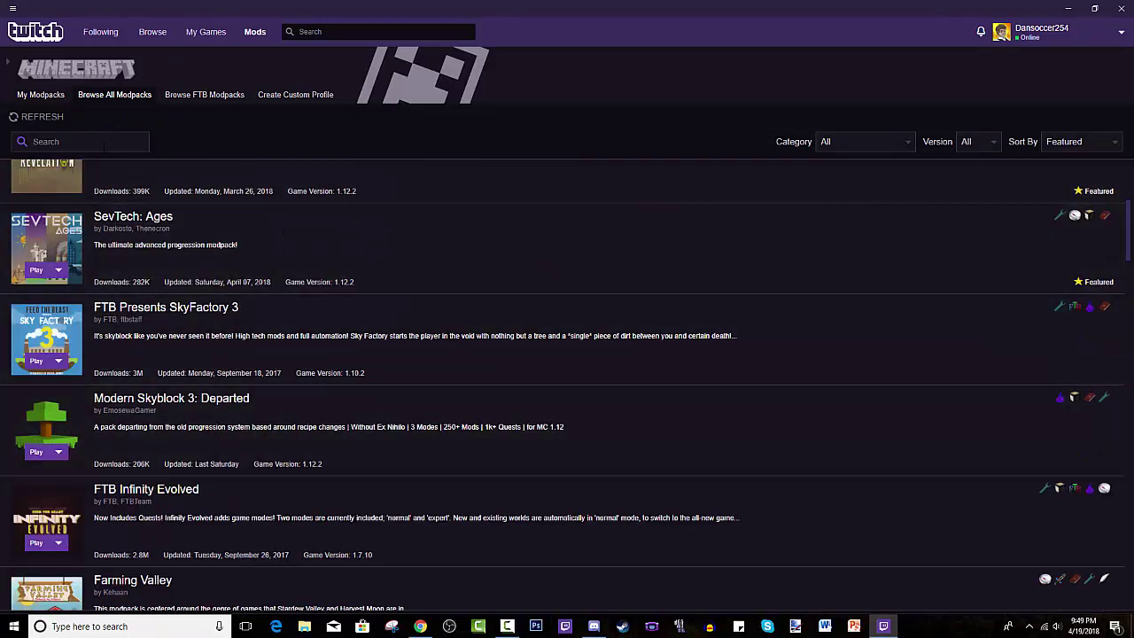
type("modern sky")
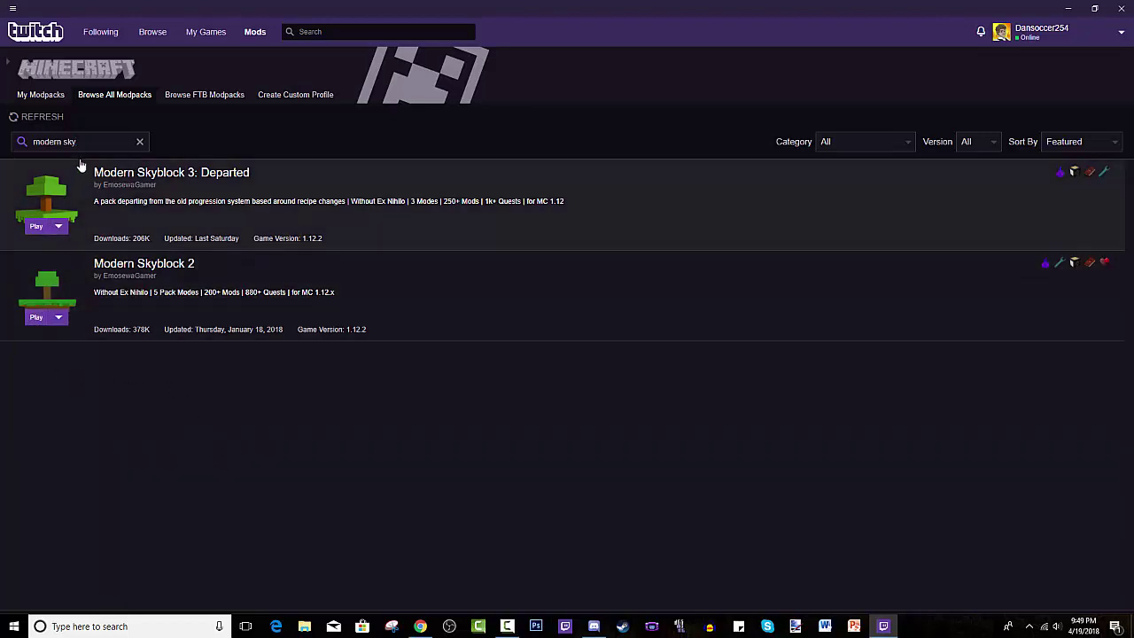
- Clear the modpack search and open the overview of the installed Modern Skyblock 3 Departed modpack
left_click(139, 141)
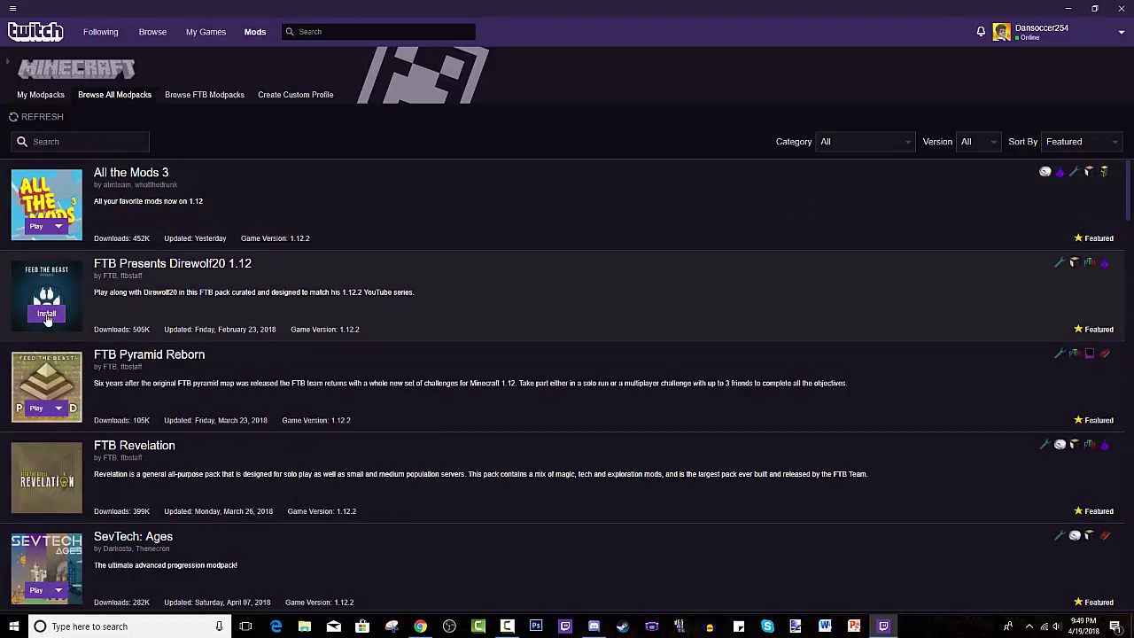
left_click(44, 95)
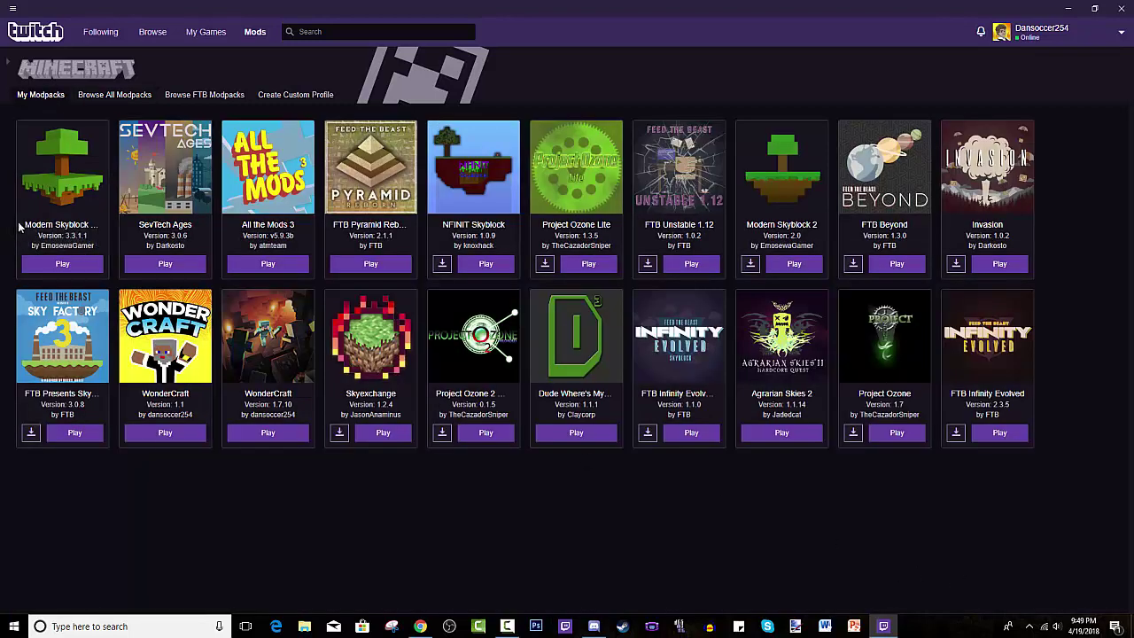
left_click(64, 208)
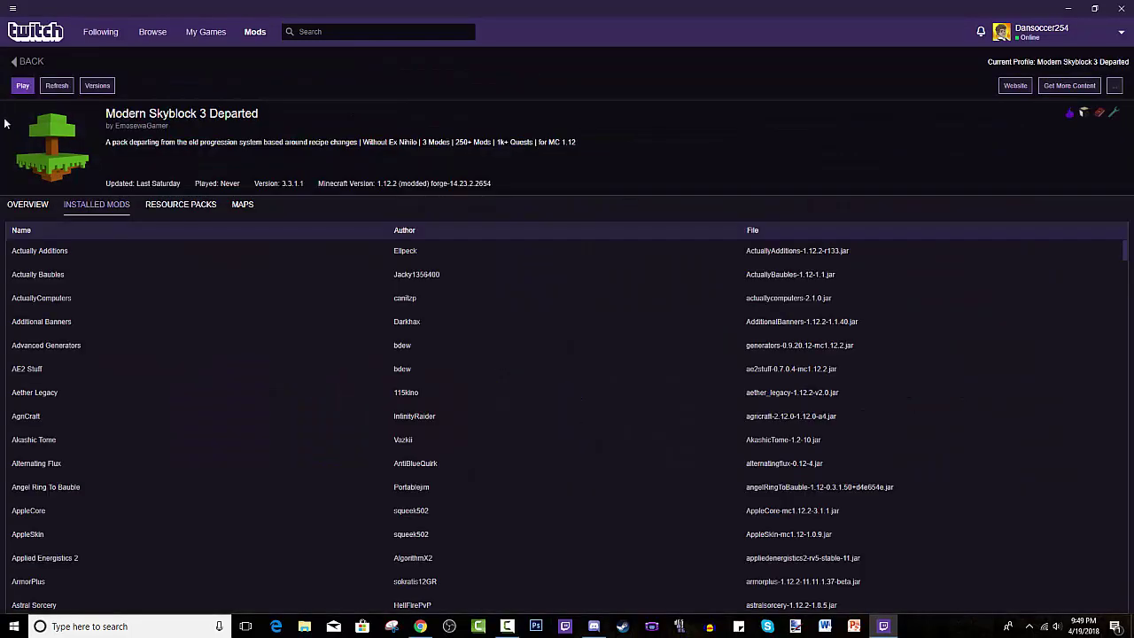
left_click(27, 62)
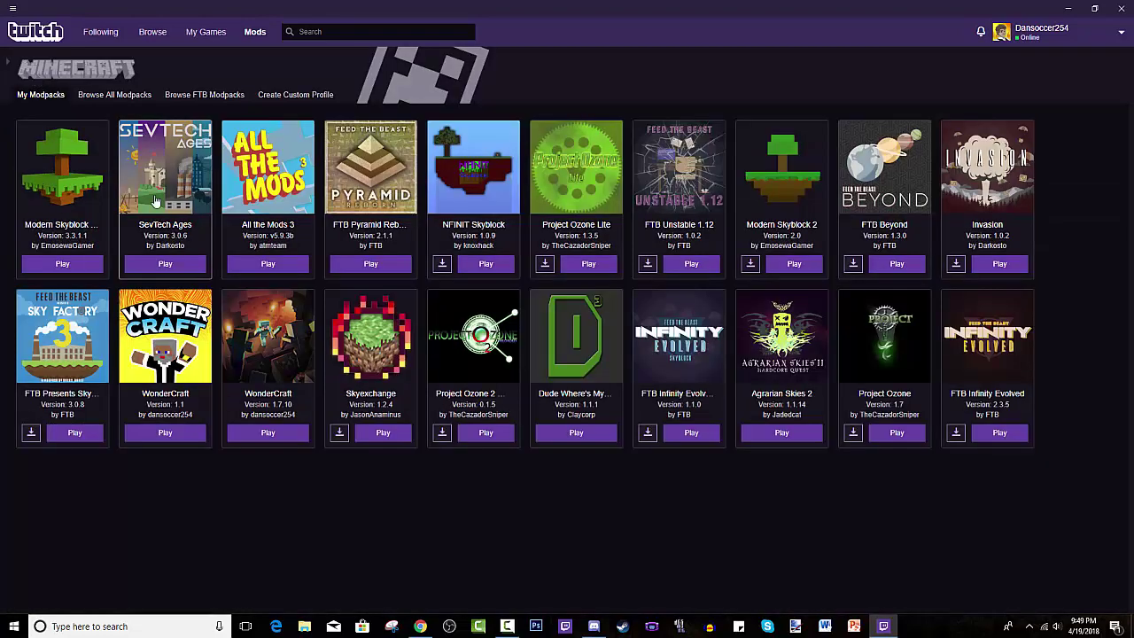
left_click(64, 204)
left_click(28, 206)
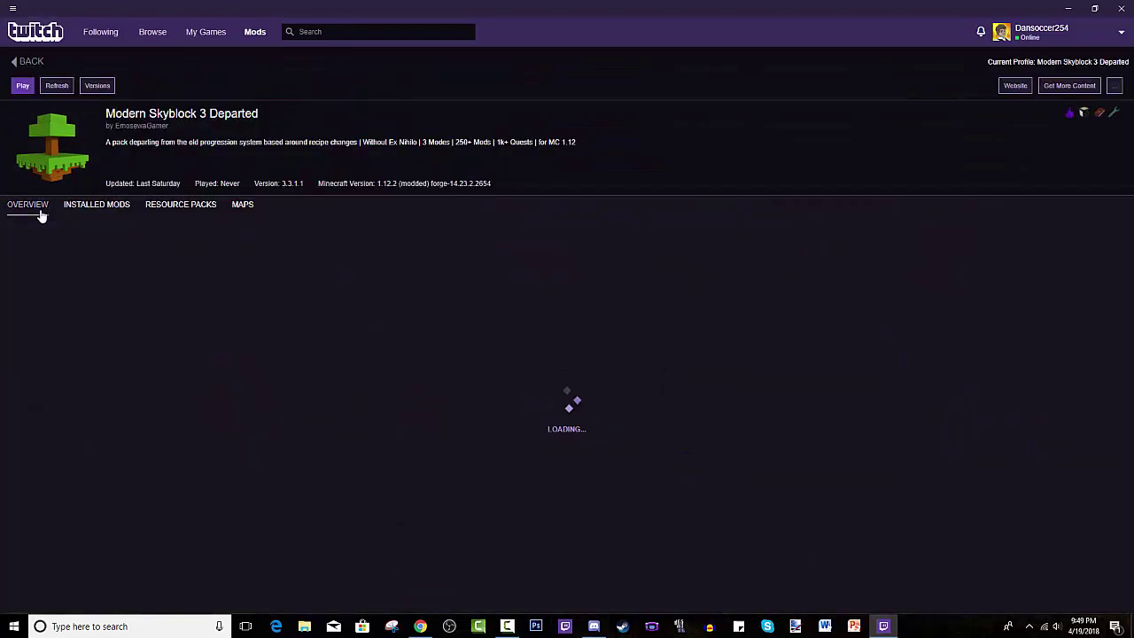
- Check the modpack's installed mods, resource packs and maps, and return to the installed mods list
left_click(109, 207)
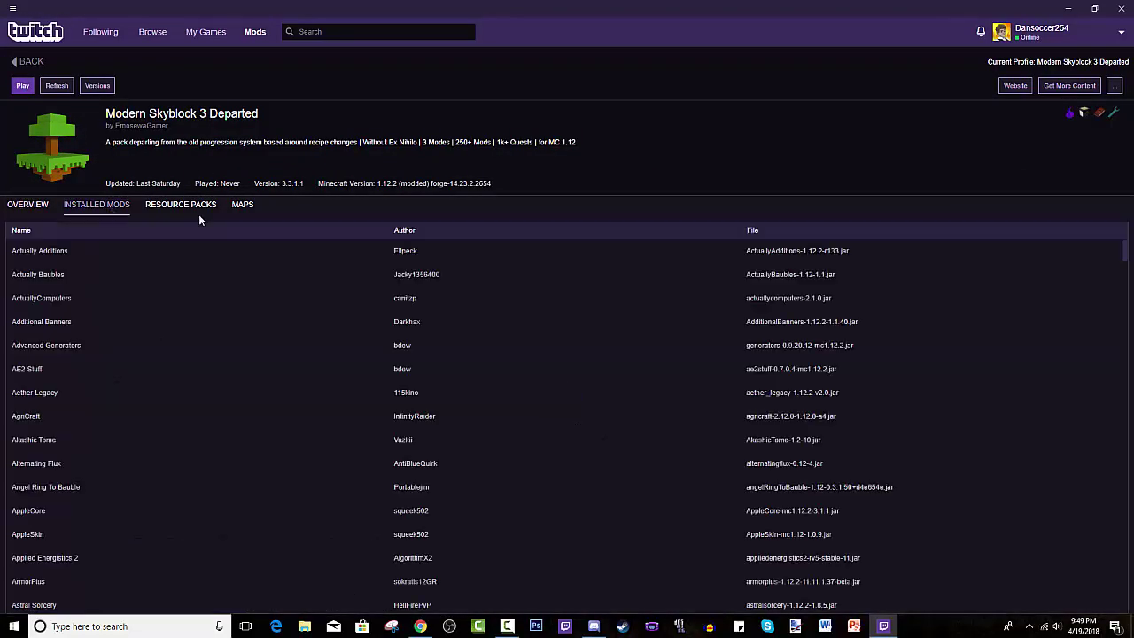
left_click(192, 213)
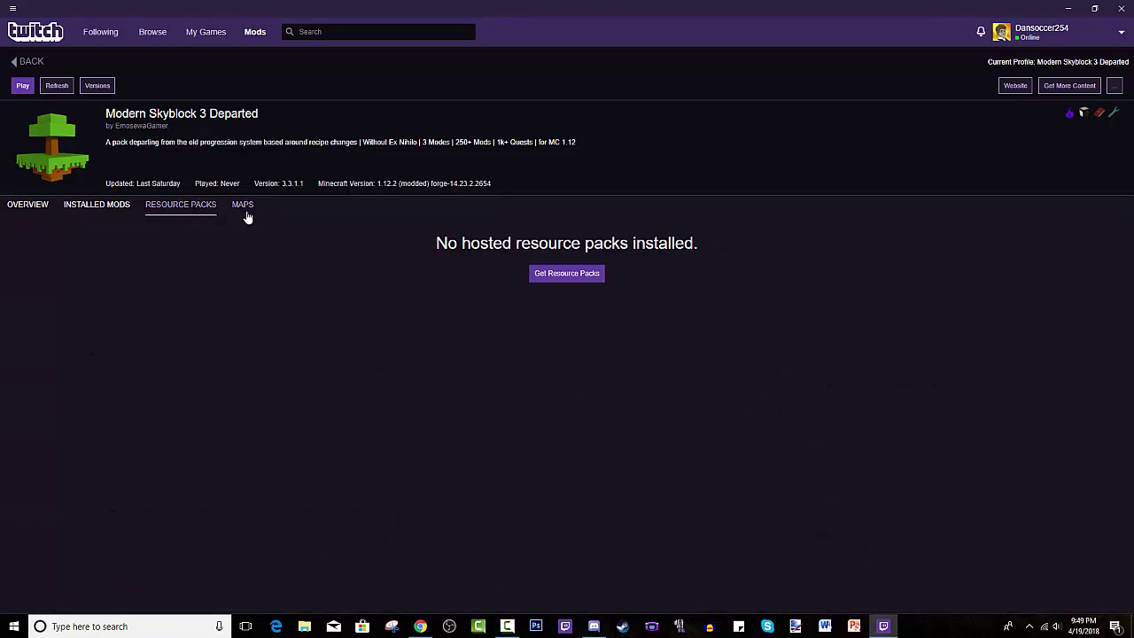
left_click(244, 211)
left_click(97, 209)
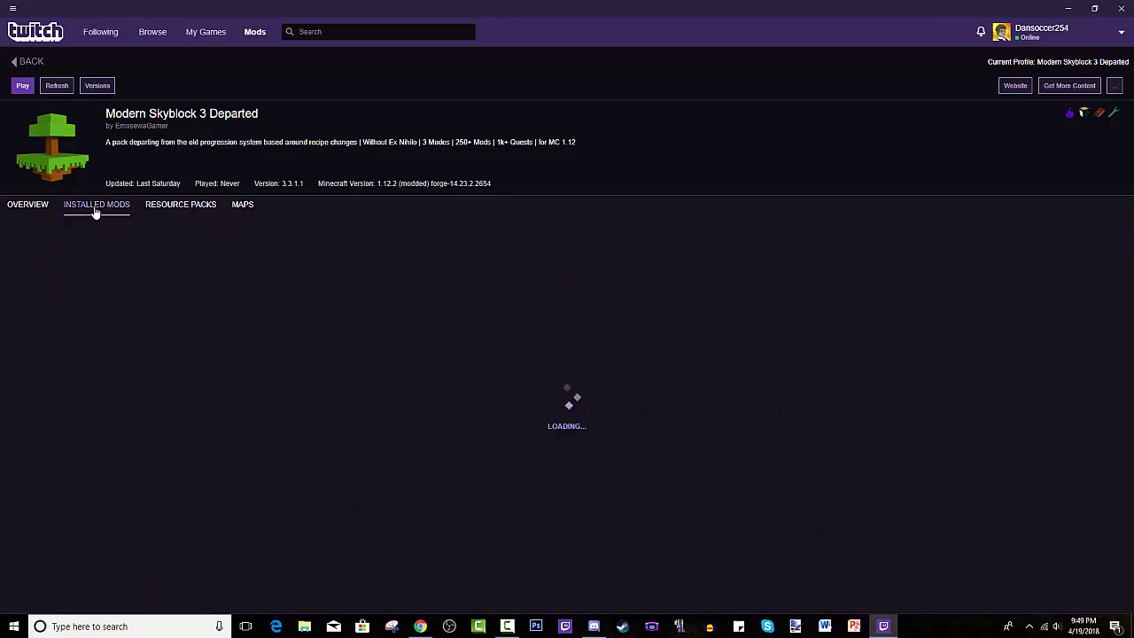
- View the profile options of the Modern Skyblock 3 Departed profile and leave them without making changes
left_click(1114, 86)
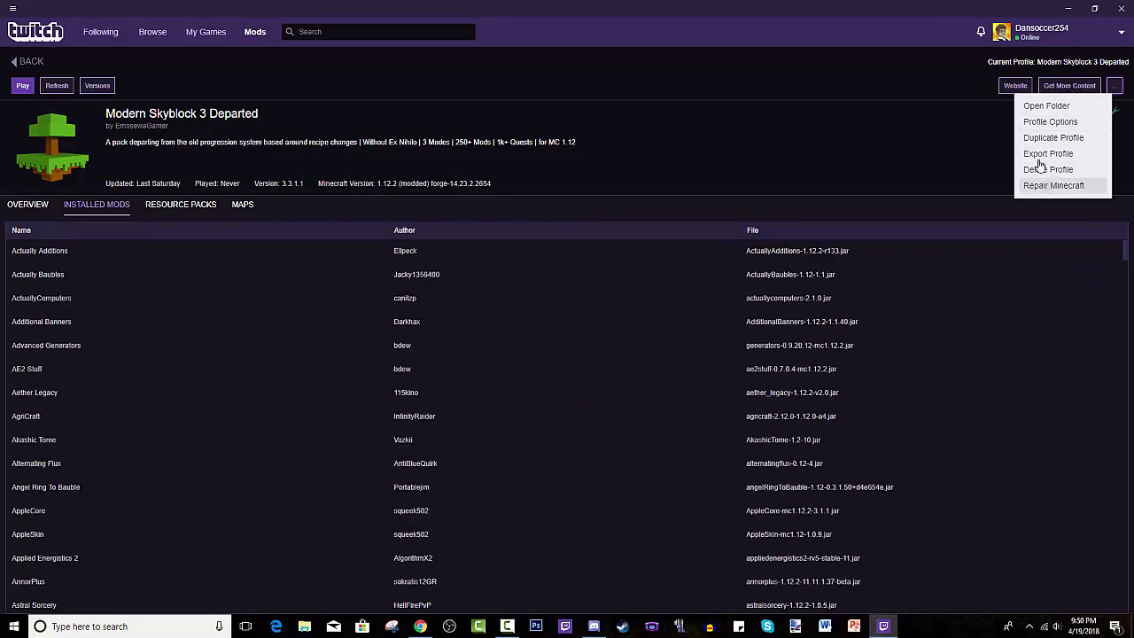
left_click(982, 123)
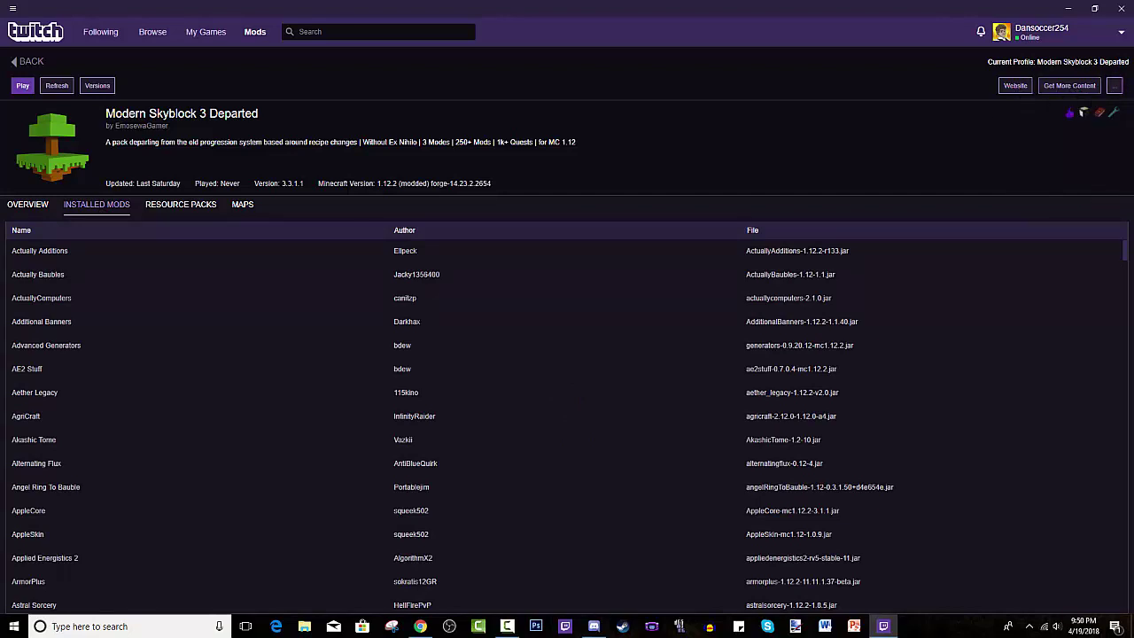
left_click(1115, 86)
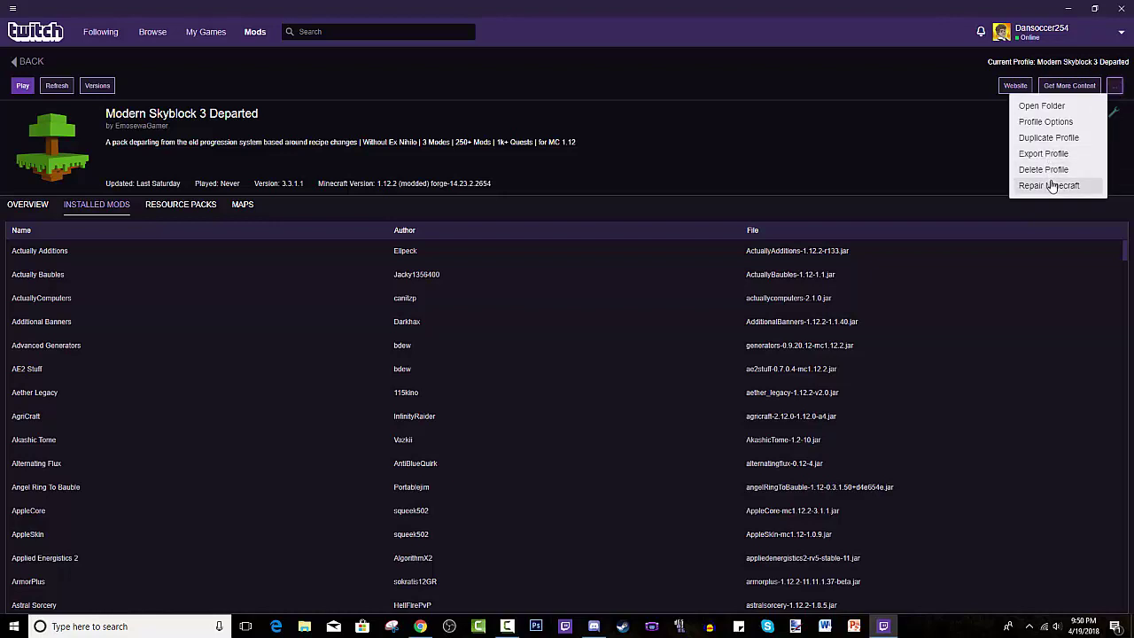
left_click(1047, 122)
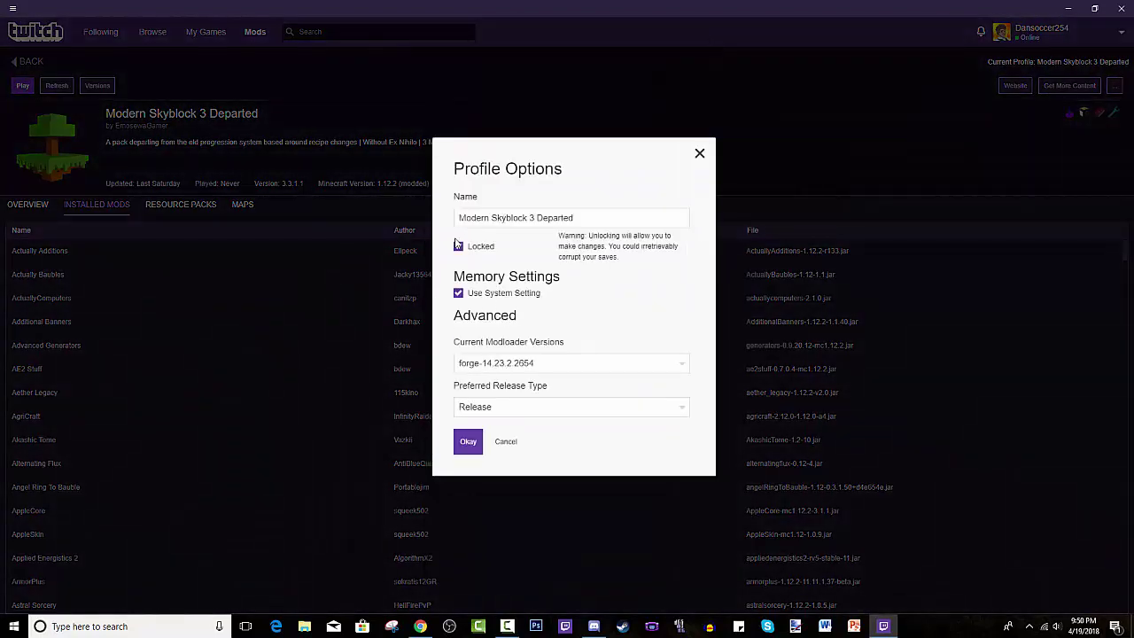
left_click(505, 443)
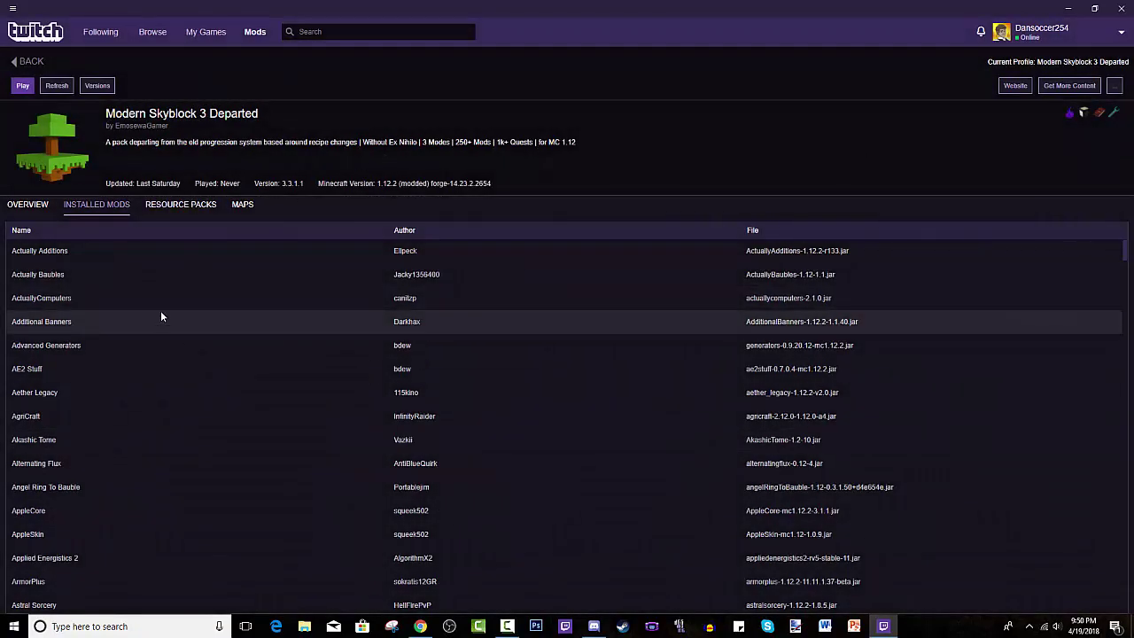
- Look through the list of mods installed with the modpack
scroll(199, 321, "down", 1)
scroll(195, 322, "up", 1)
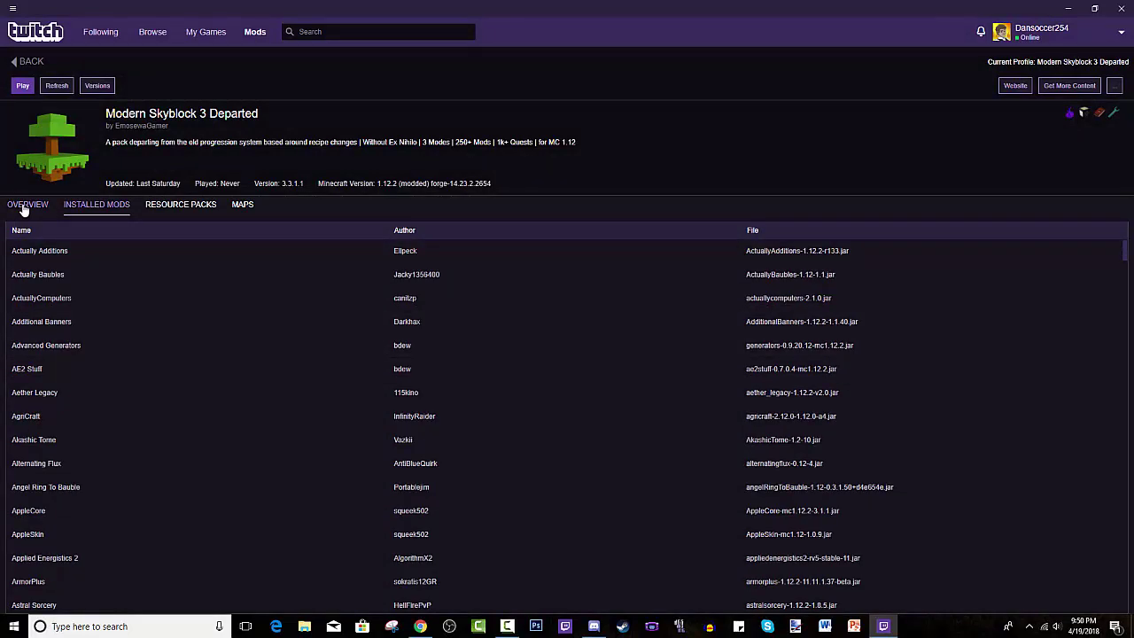
scroll(82, 305, "down", 8)
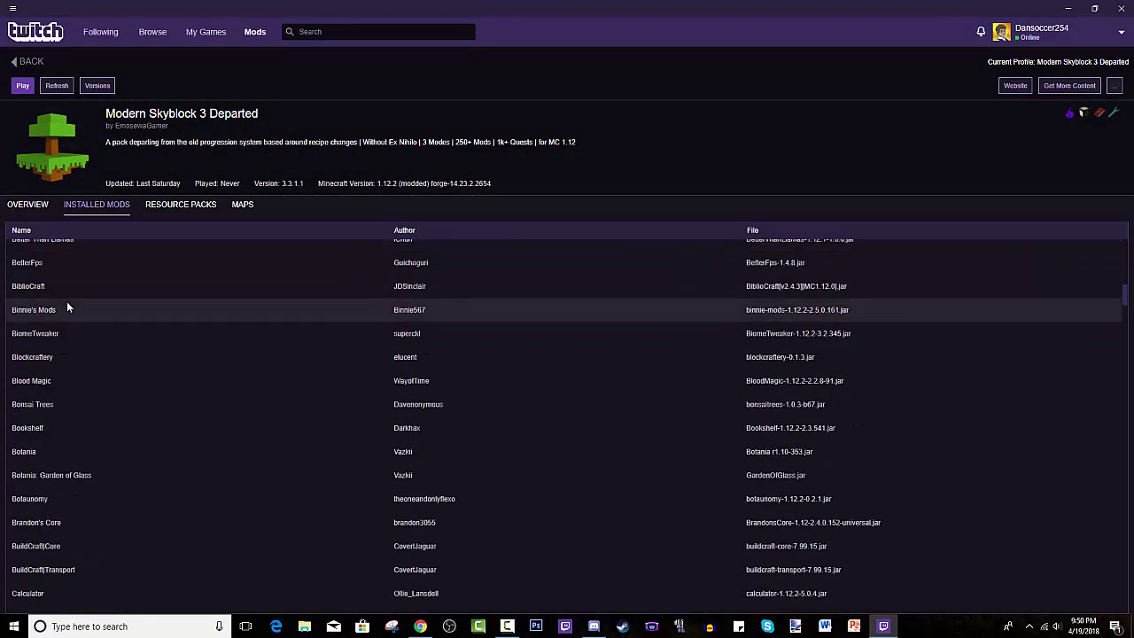
scroll(98, 299, "up", 8)
- Go back to the overview of Modern Skyblock 3 Departed, look over its description and launch the modpack
left_click(18, 211)
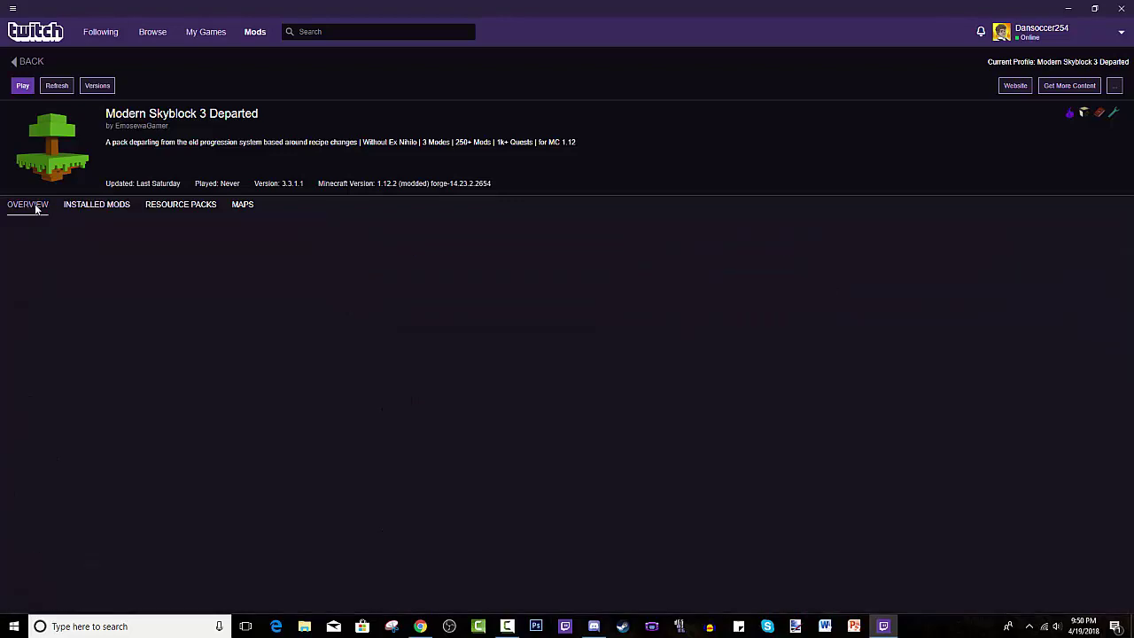
scroll(415, 359, "down", 3)
scroll(429, 358, "up", 3)
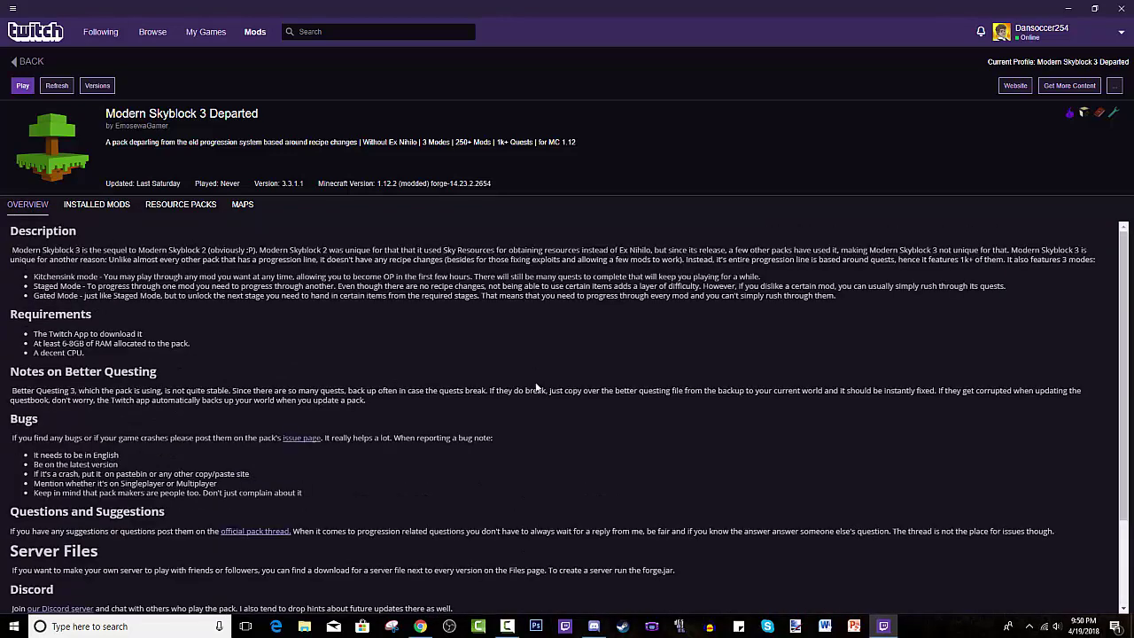
left_click(21, 86)
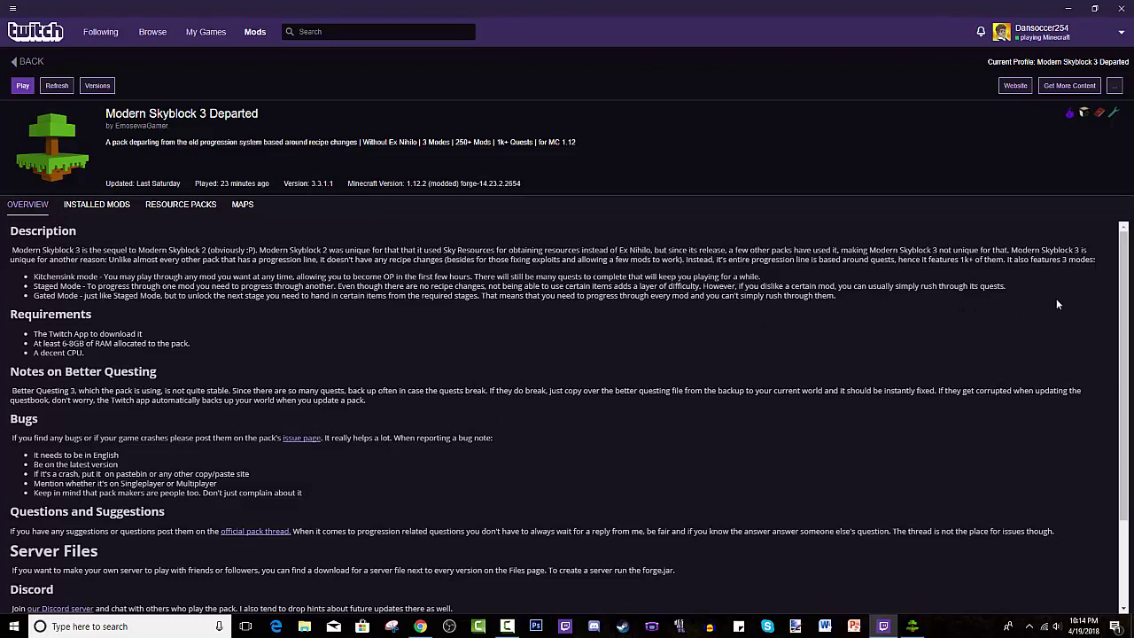
scroll(1070, 307, "down", 3)
scroll(1071, 313, "up", 3)
scroll(826, 470, "down", 3)
scroll(1034, 518, "up", 3)
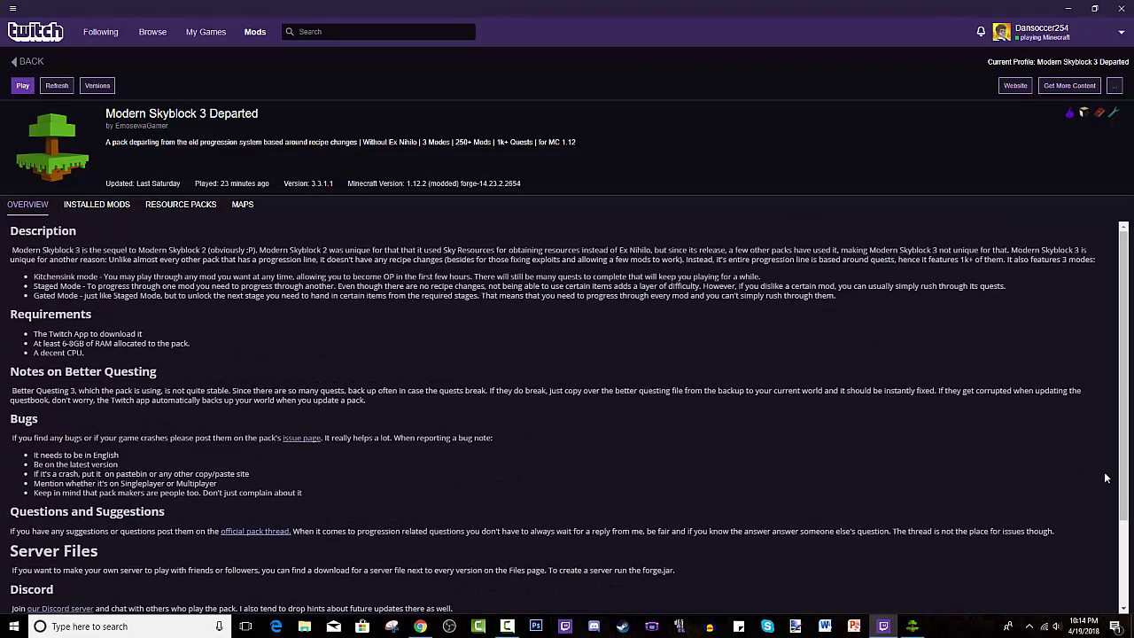